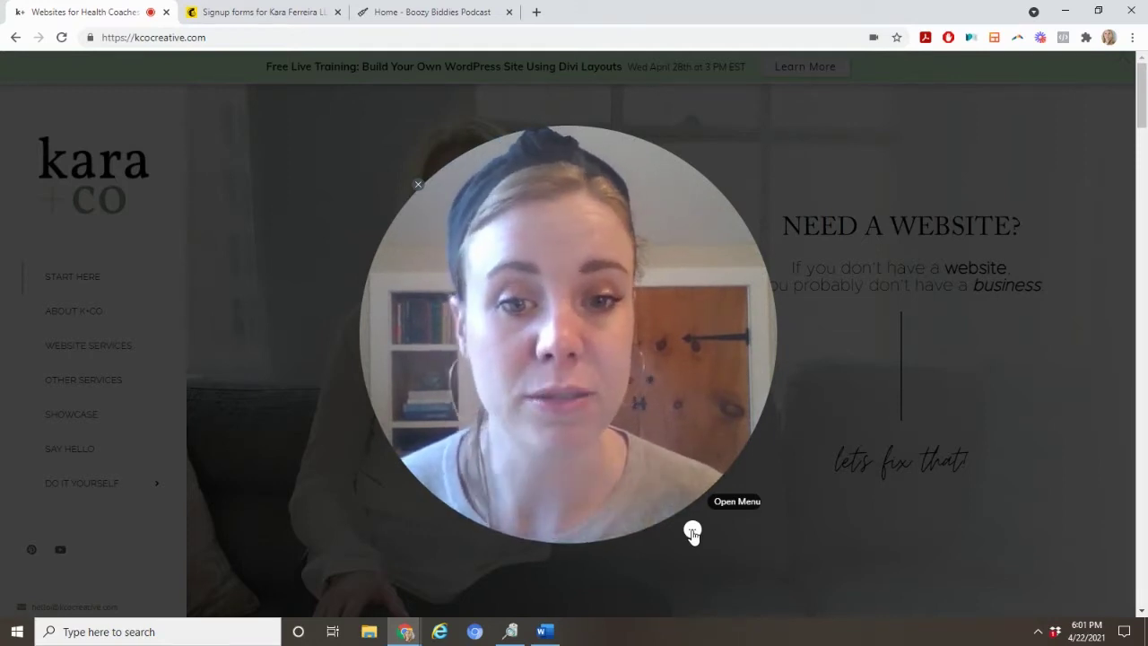
Step: Review the dark red footer's Archives, View and Menu columns, then switch to Mailchimp's Signup forms page
mouse_move(568, 502)
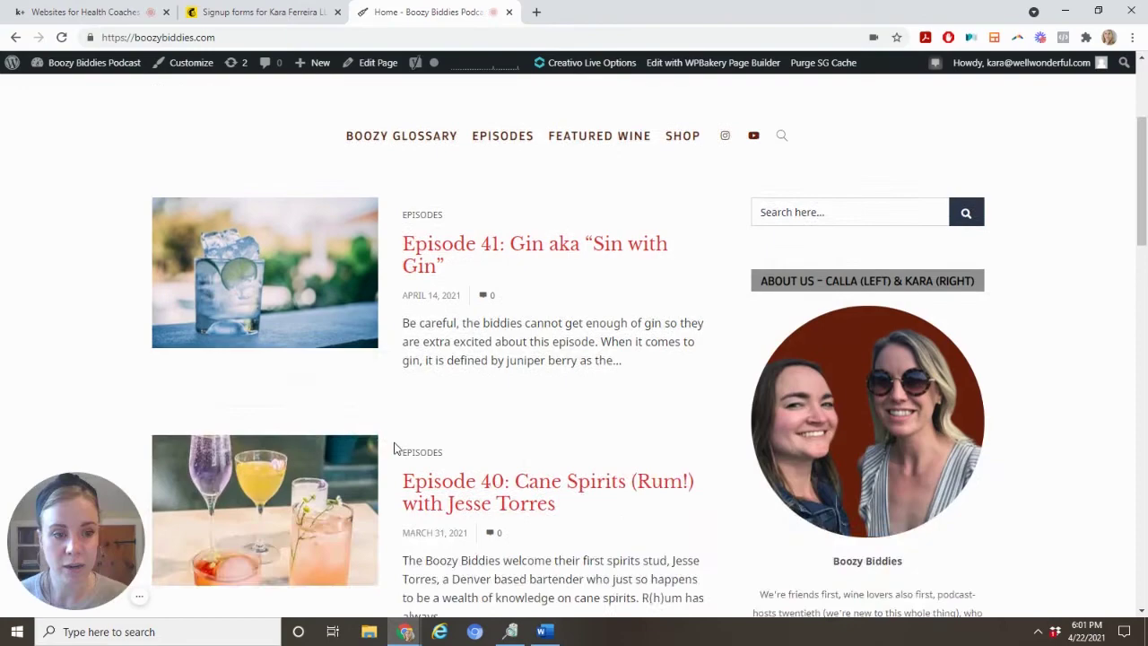
scroll(394, 448, "down", 15)
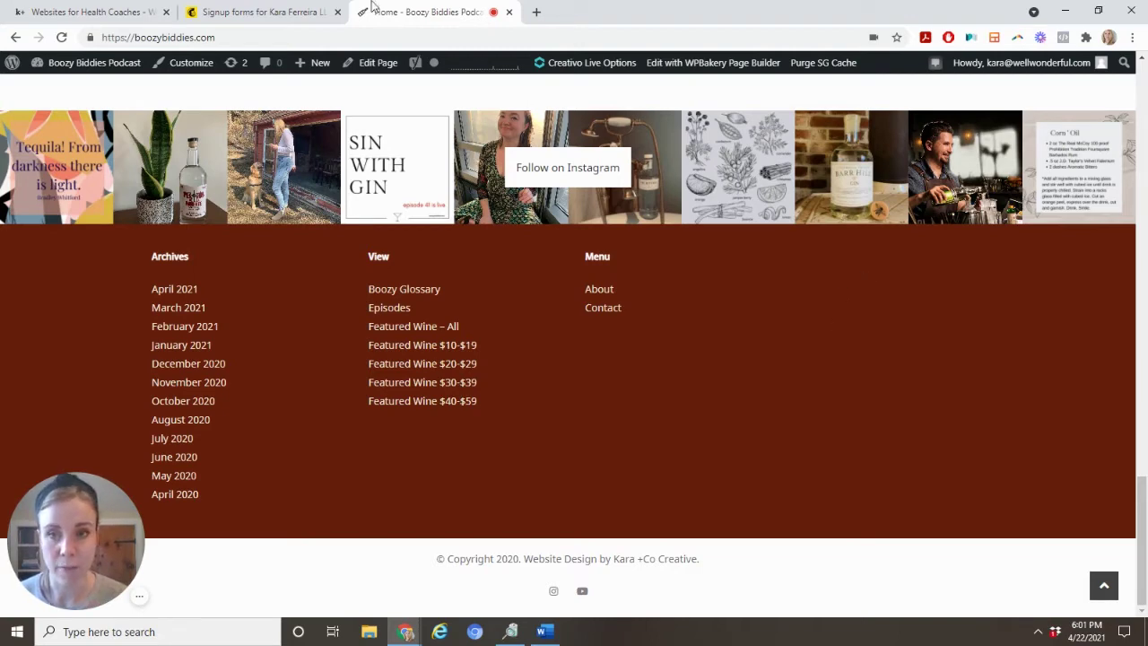
left_click(296, 12)
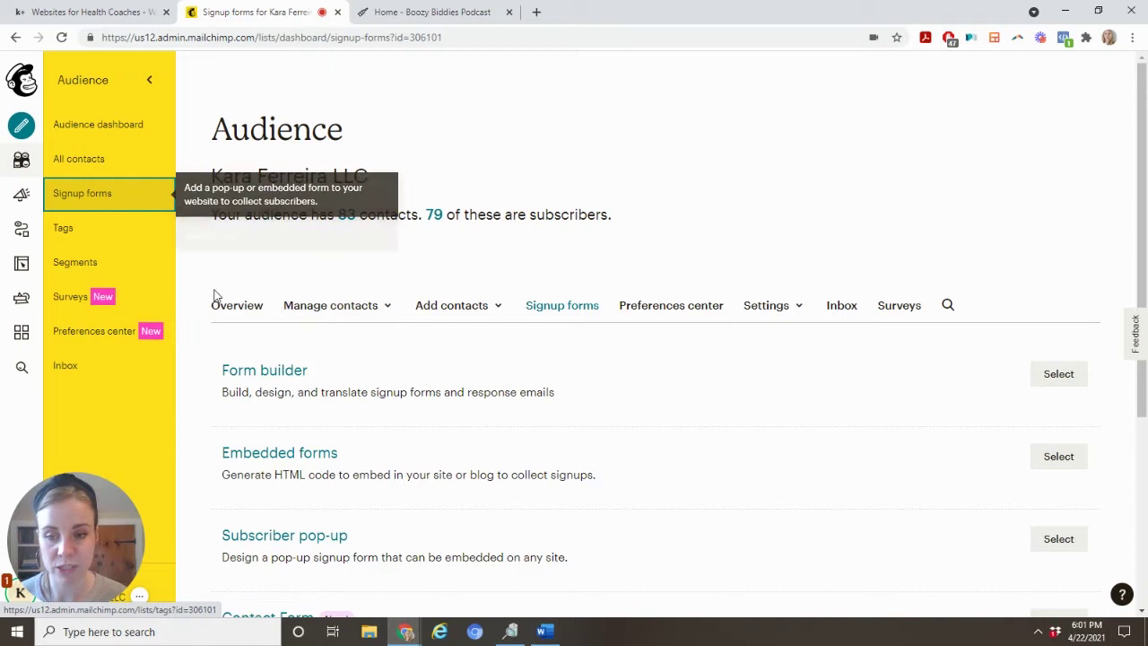
Step: Choose Embedded forms from Mailchimp's Signup forms options
scroll(336, 499, "down", 2)
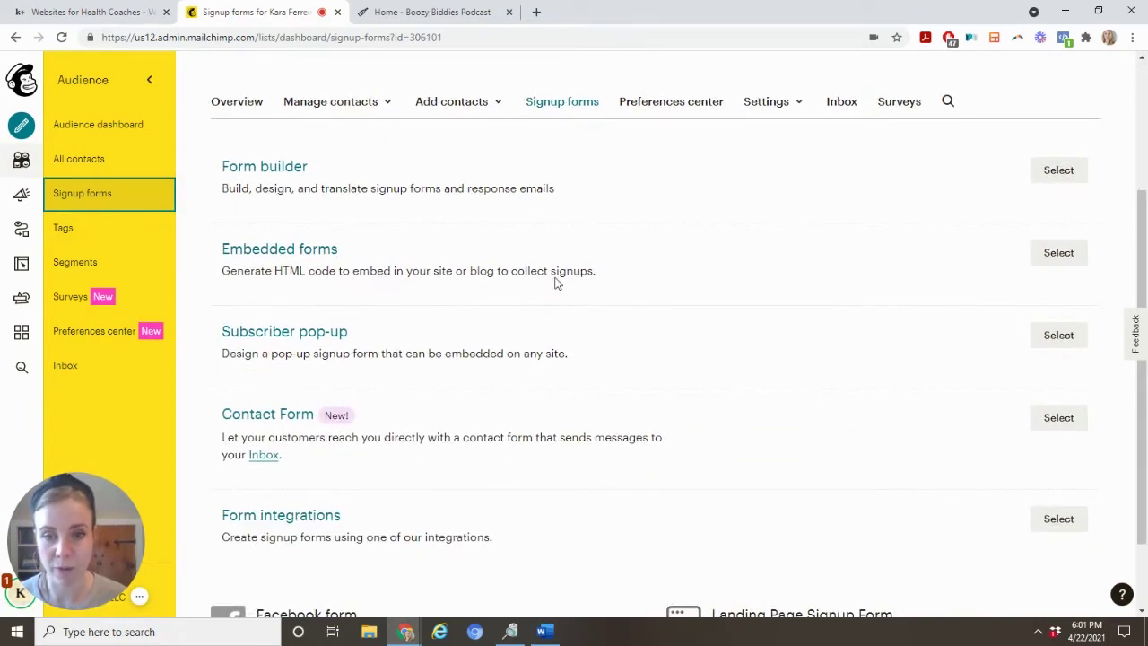
left_click(1039, 257)
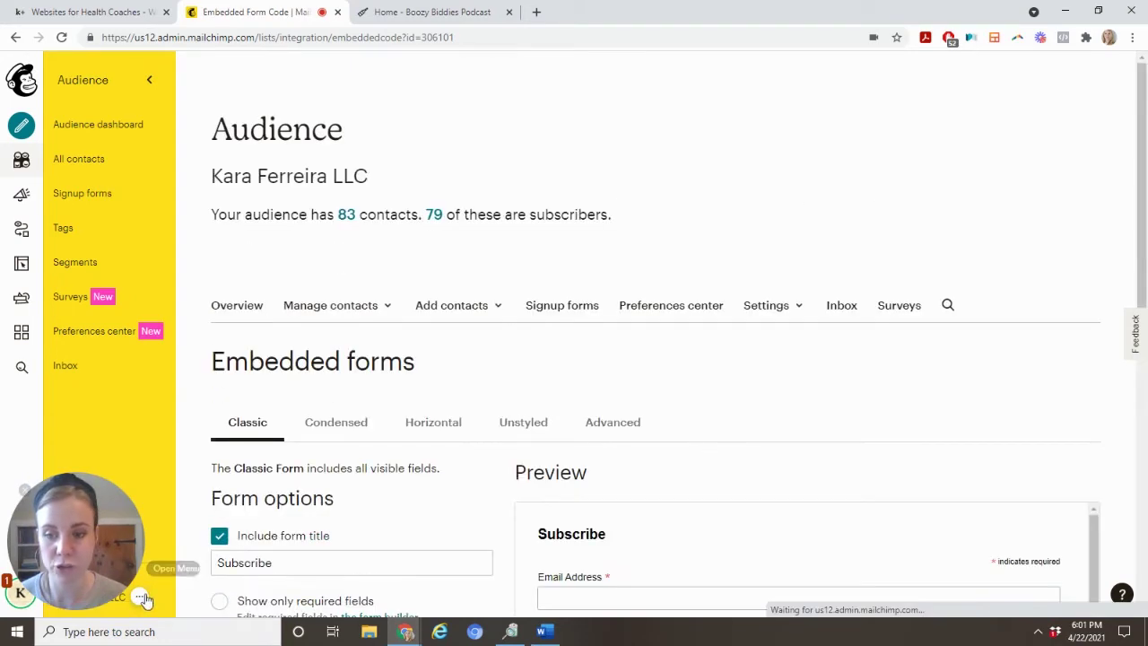
Step: Look over the Classic embedded form's options and Subscribe form preview
mouse_move(199, 600)
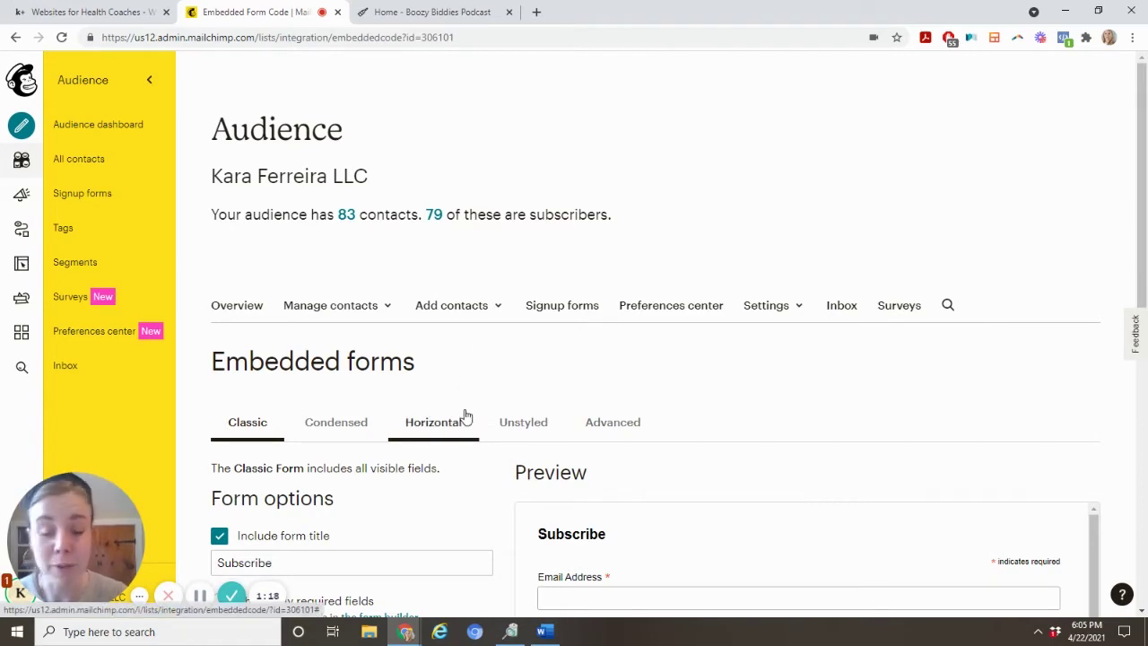
scroll(465, 415, "down", 1)
scroll(464, 415, "down", 2)
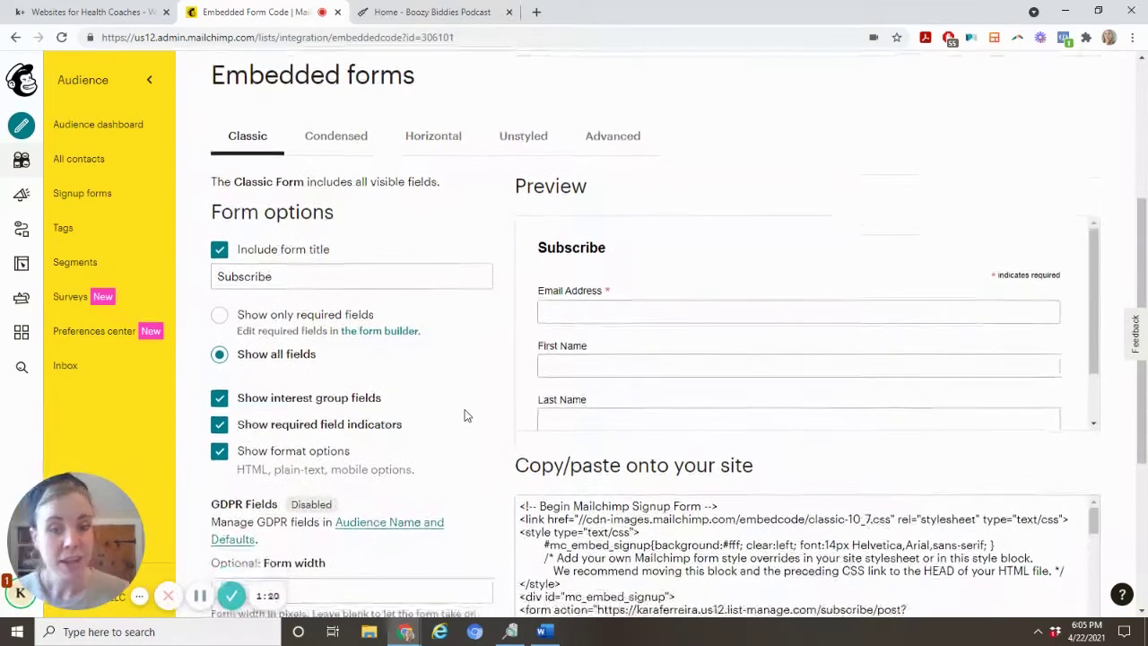
scroll(464, 415, "down", 1)
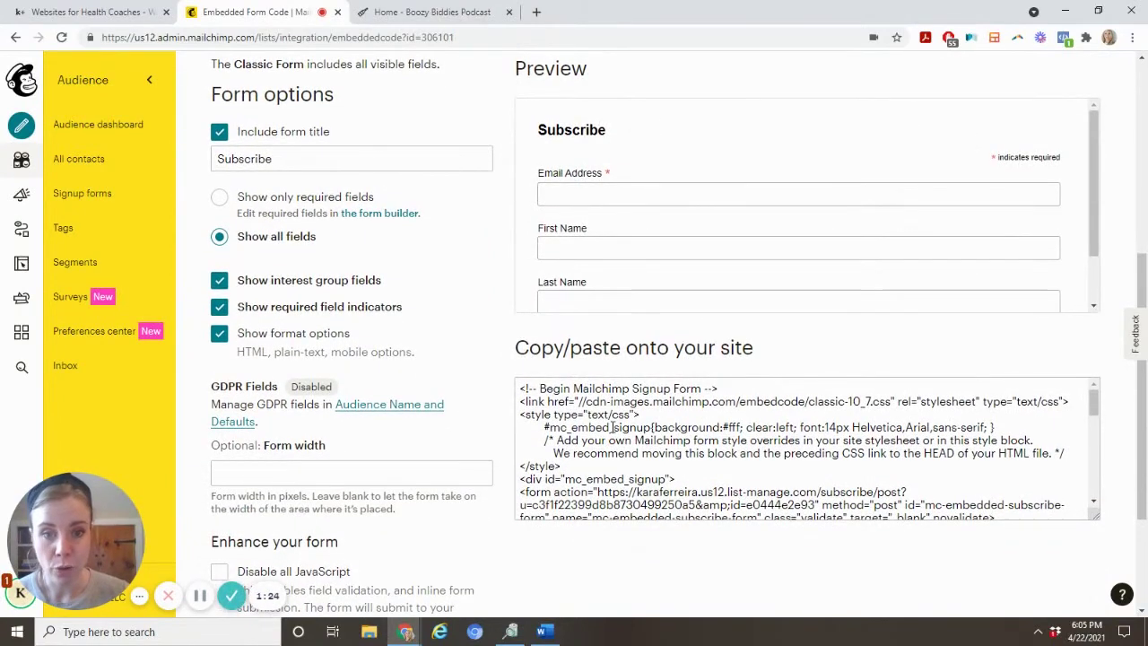
scroll(667, 251, "down", 1)
scroll(667, 253, "up", 1)
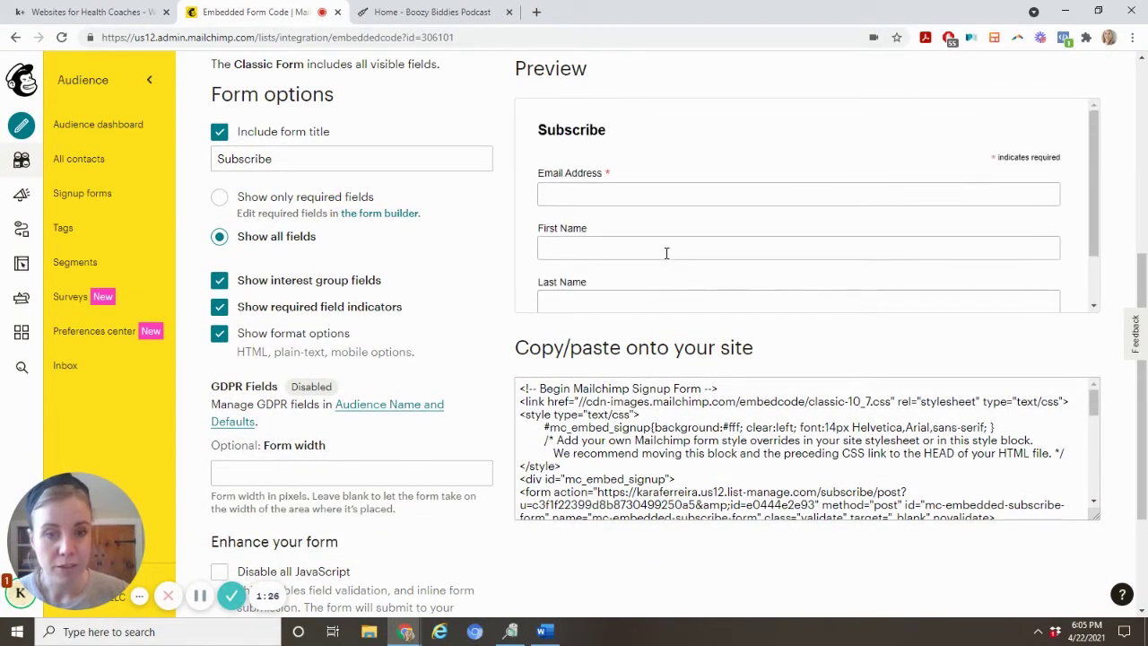
scroll(667, 253, "up", 2)
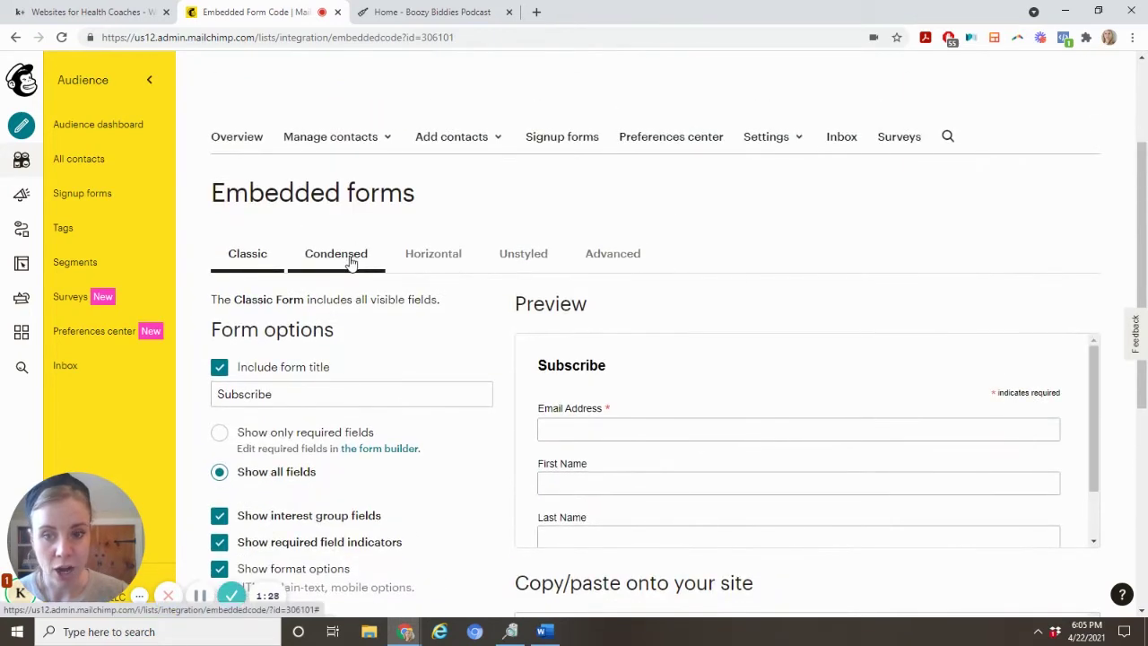
Step: Compare the Condensed, Horizontal, Unstyled and Advanced styles, settling on the Condensed email-only form
left_click(351, 262)
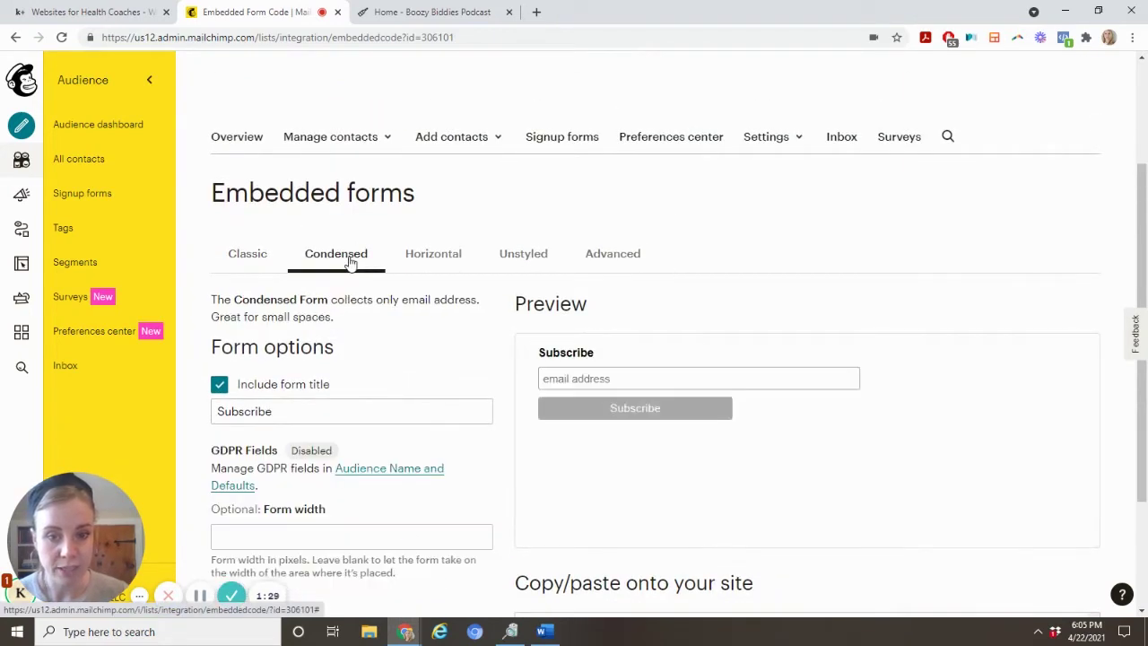
left_click(425, 262)
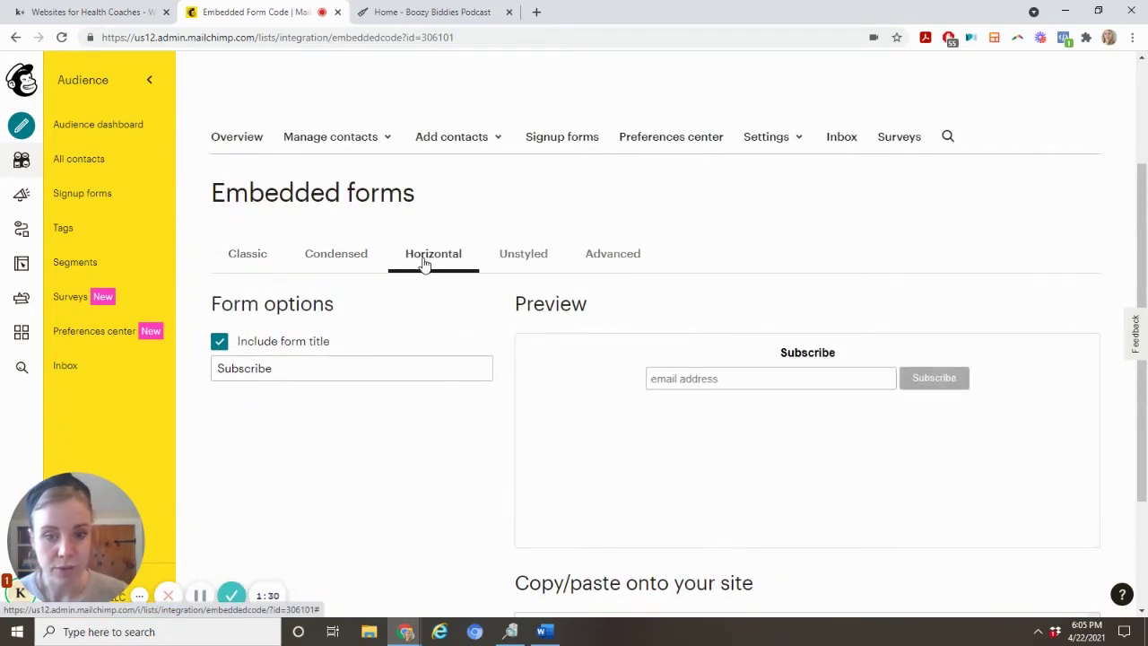
left_click(515, 255)
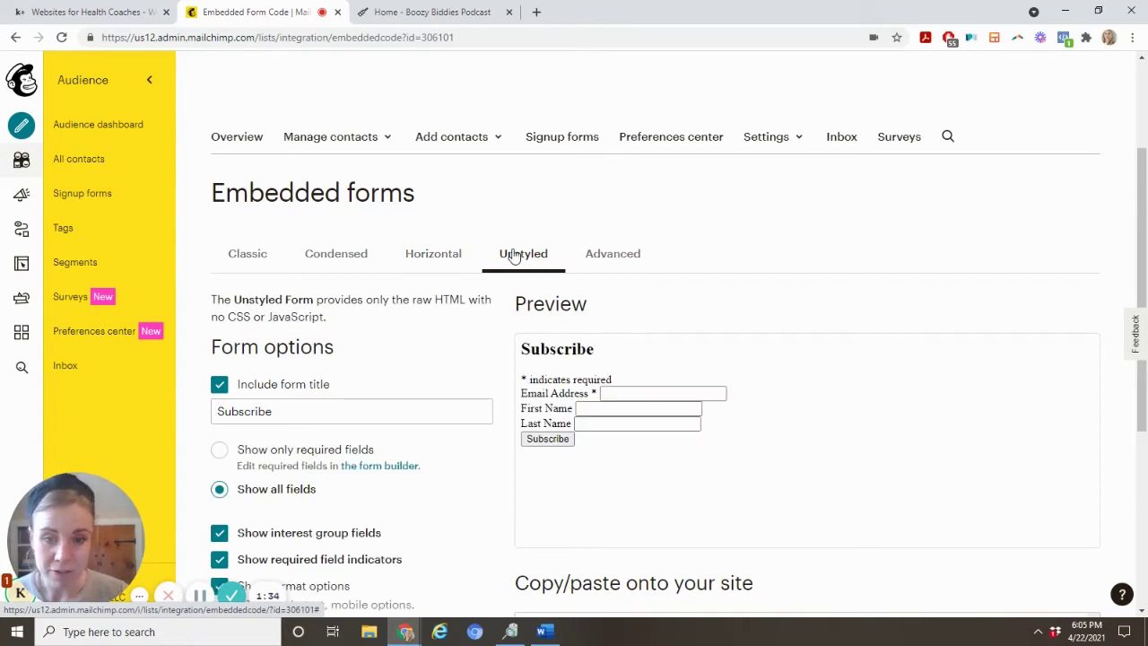
left_click(593, 255)
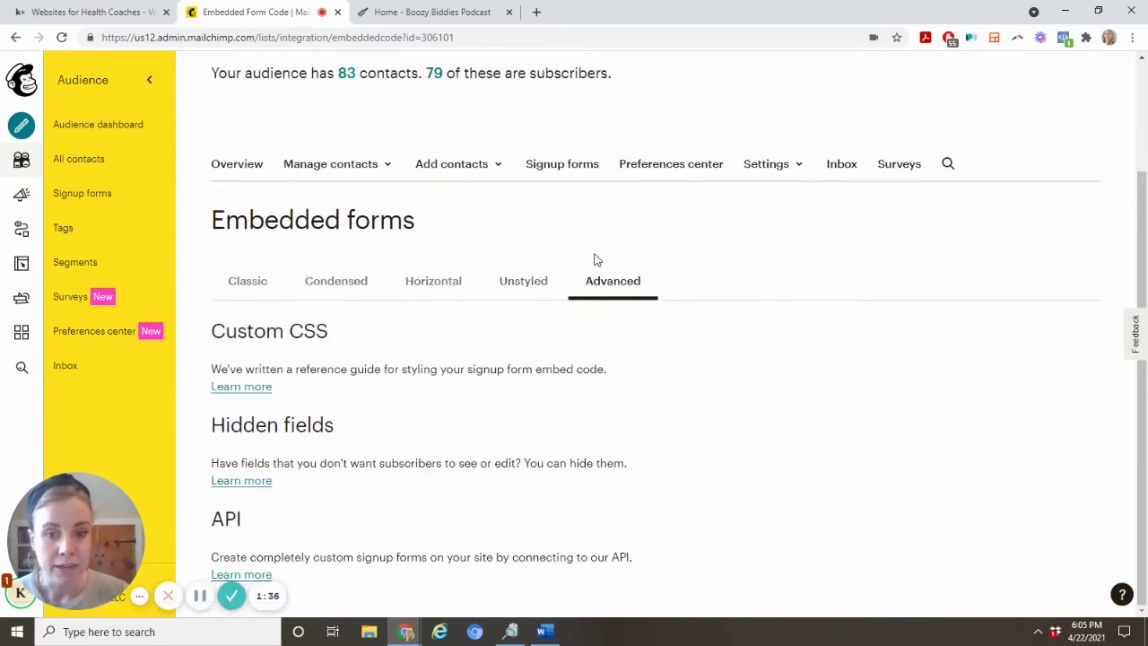
left_click(536, 283)
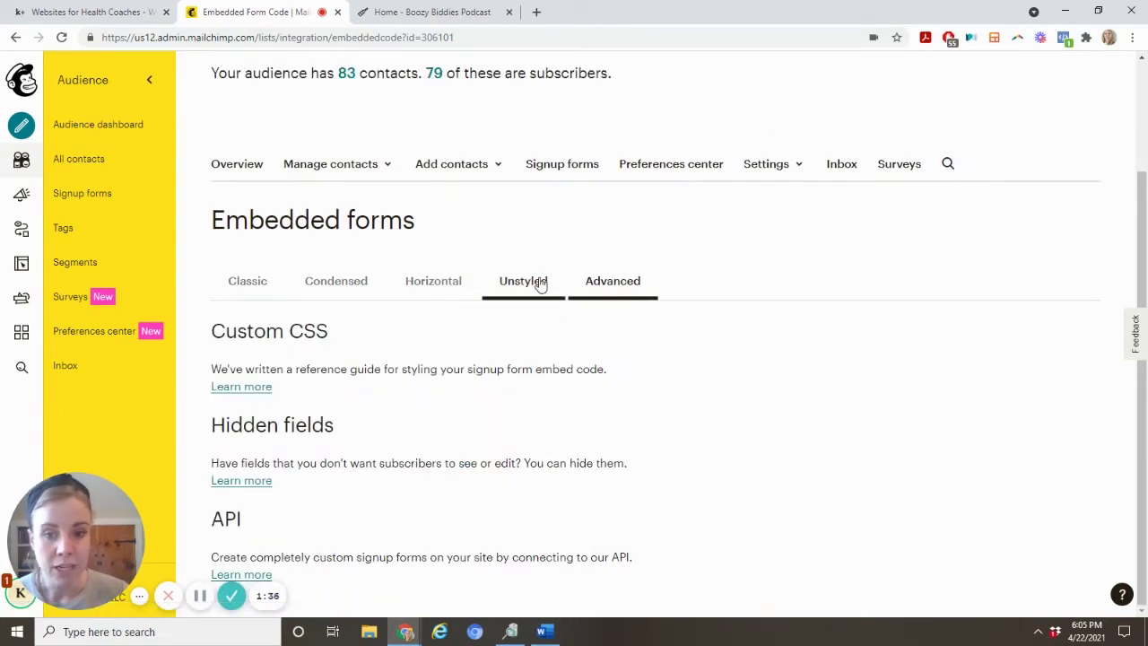
left_click(266, 287)
left_click(335, 282)
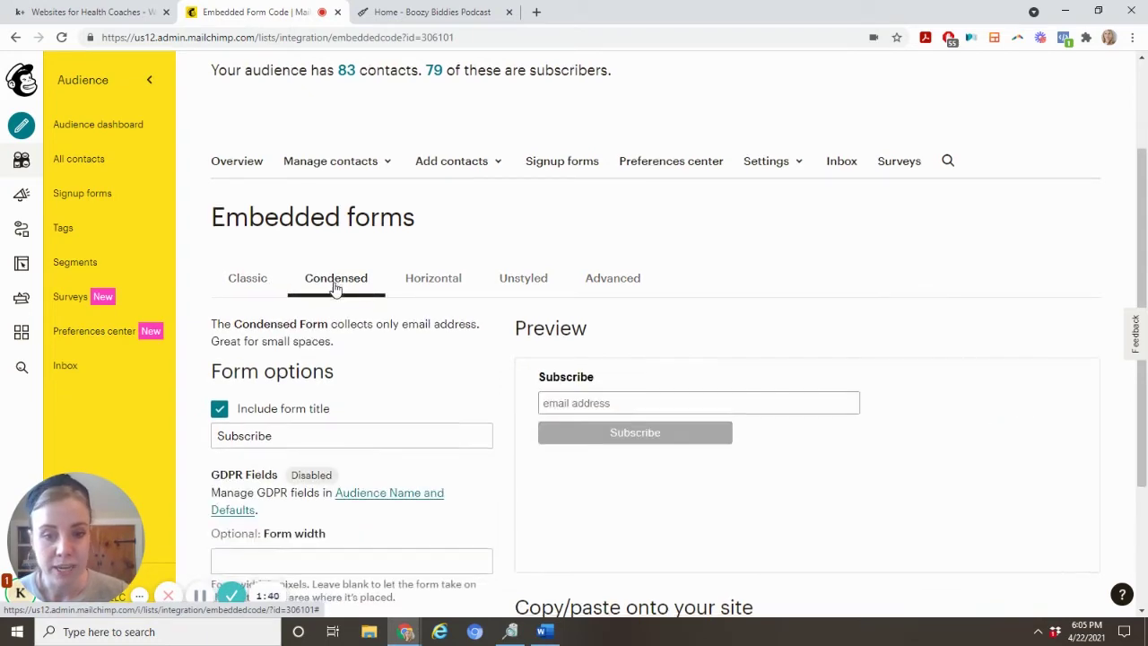
scroll(335, 289, "down", 2)
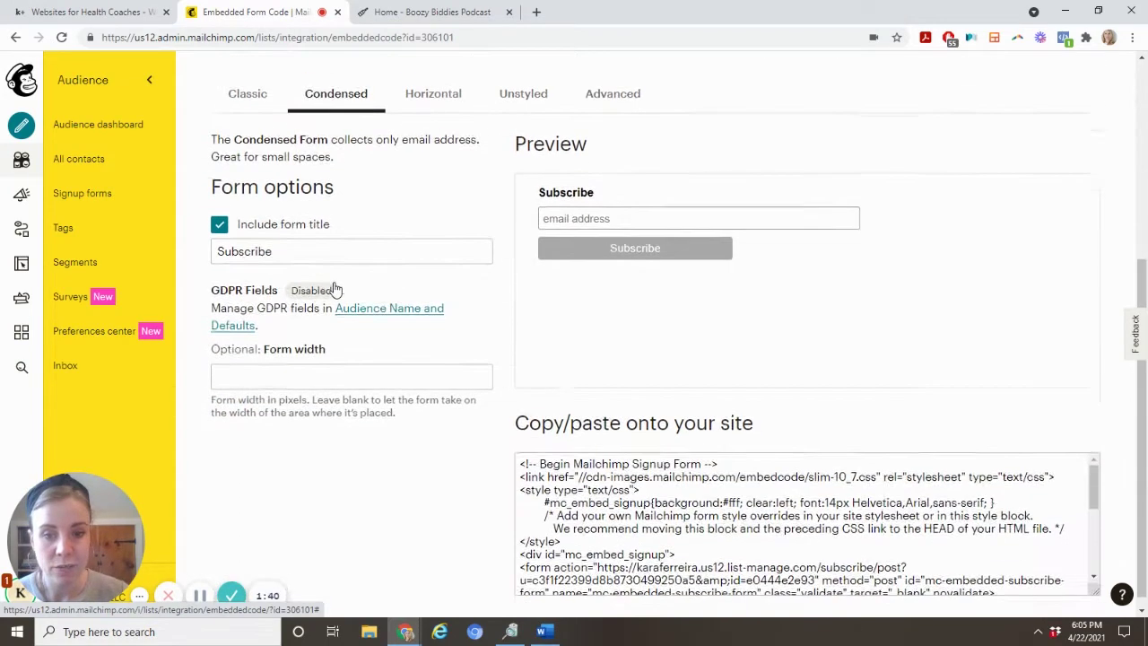
Step: Turn off the form title and select the Condensed form's embed code
left_click(220, 226)
scroll(514, 339, "down", 1)
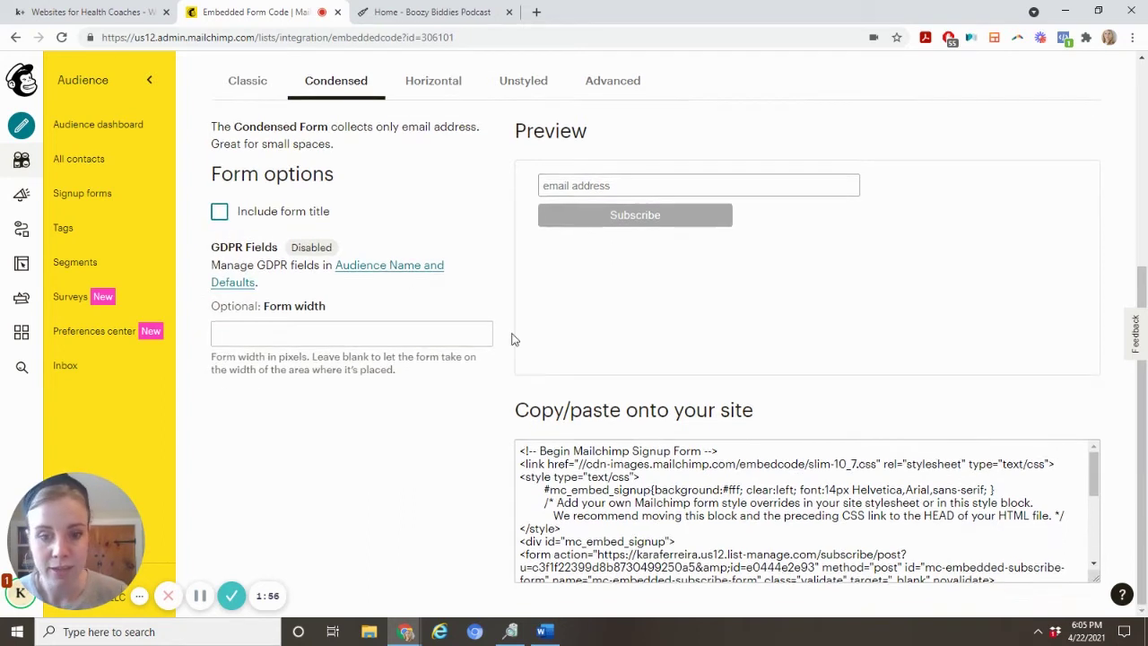
left_click(622, 487)
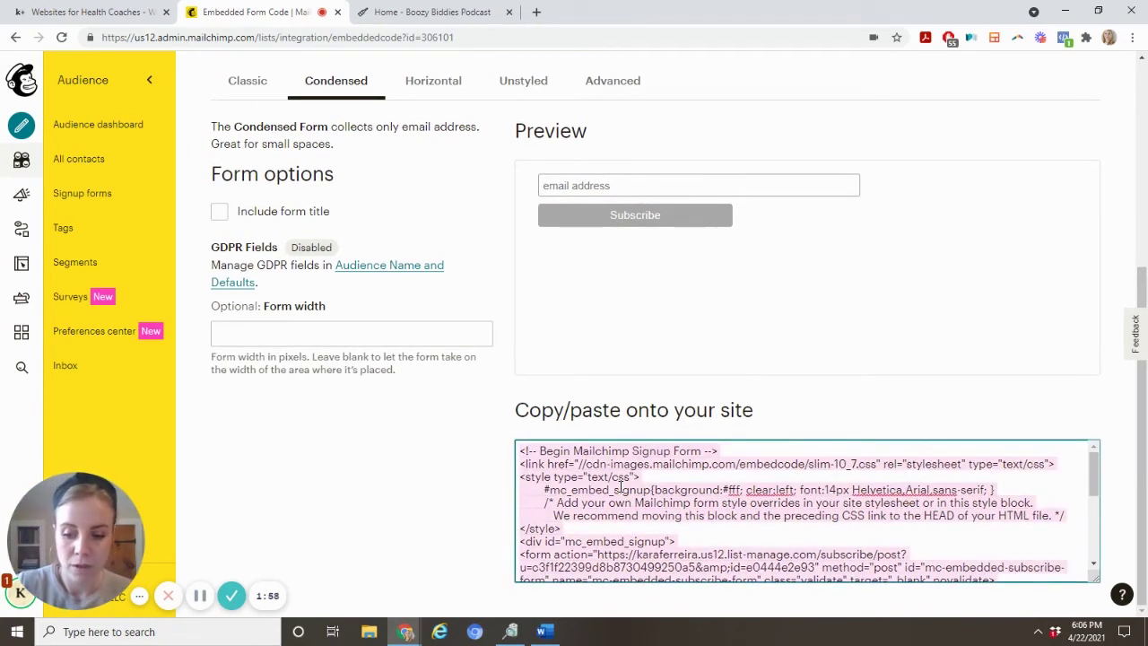
Step: Back on the Boozy Biddies site, open the Widgets page and expand the Footer Sidebar
left_click(443, 9)
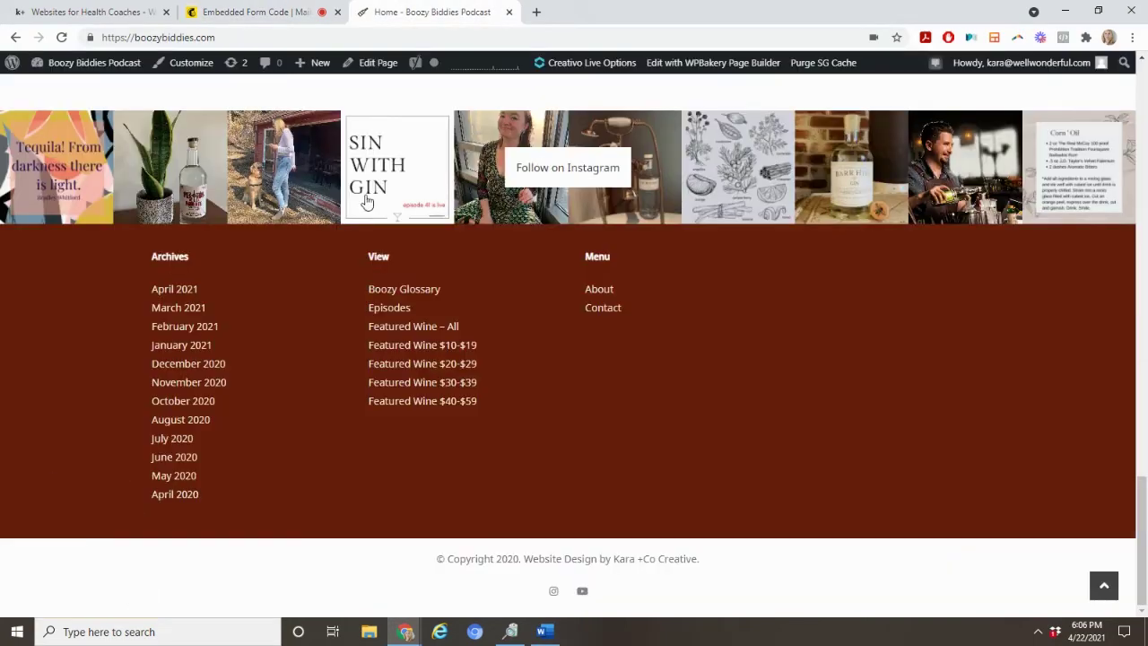
mouse_move(106, 68)
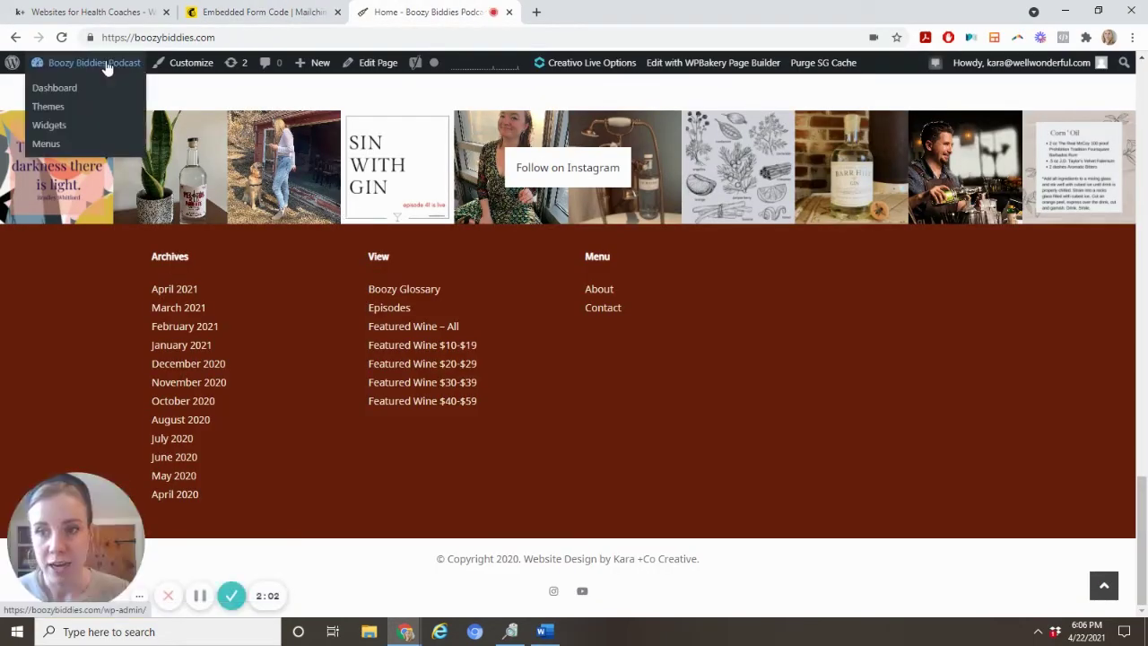
left_click(101, 134)
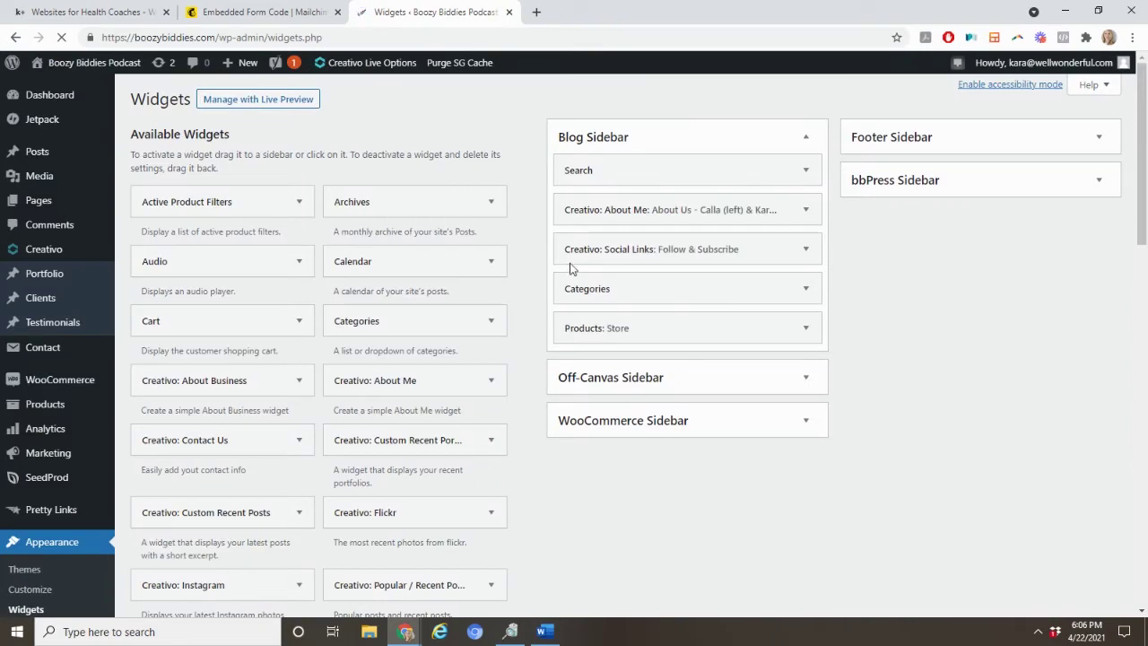
left_click(928, 145)
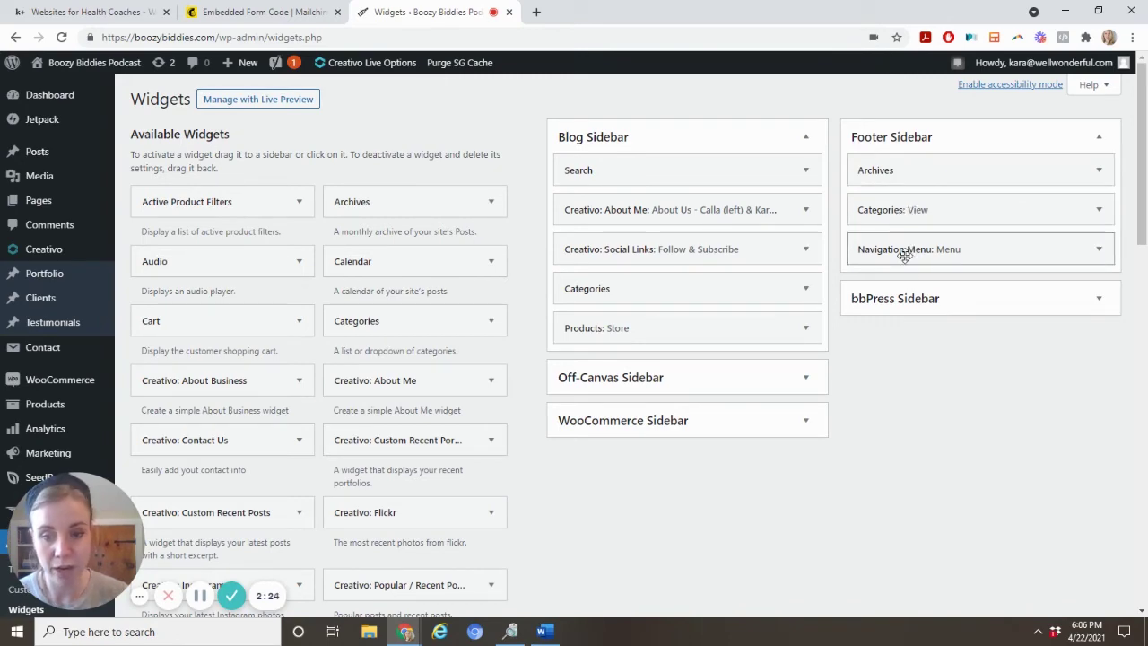
scroll(384, 413, "down", 3)
scroll(384, 413, "down", 1)
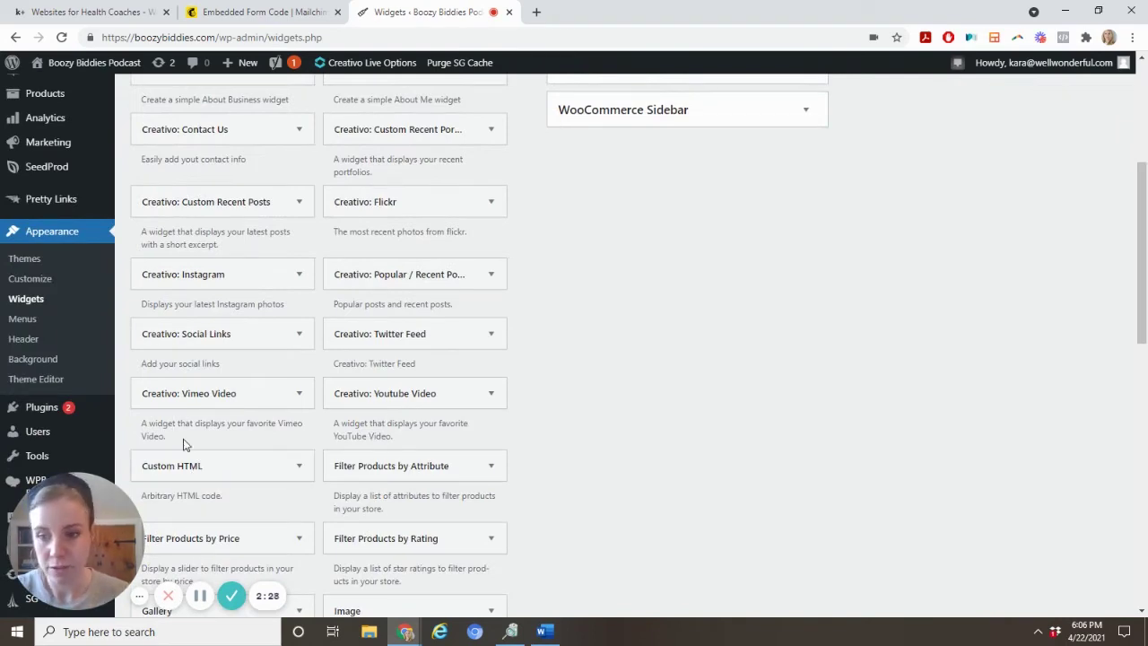
scroll(184, 444, "down", 2)
scroll(194, 448, "down", 6)
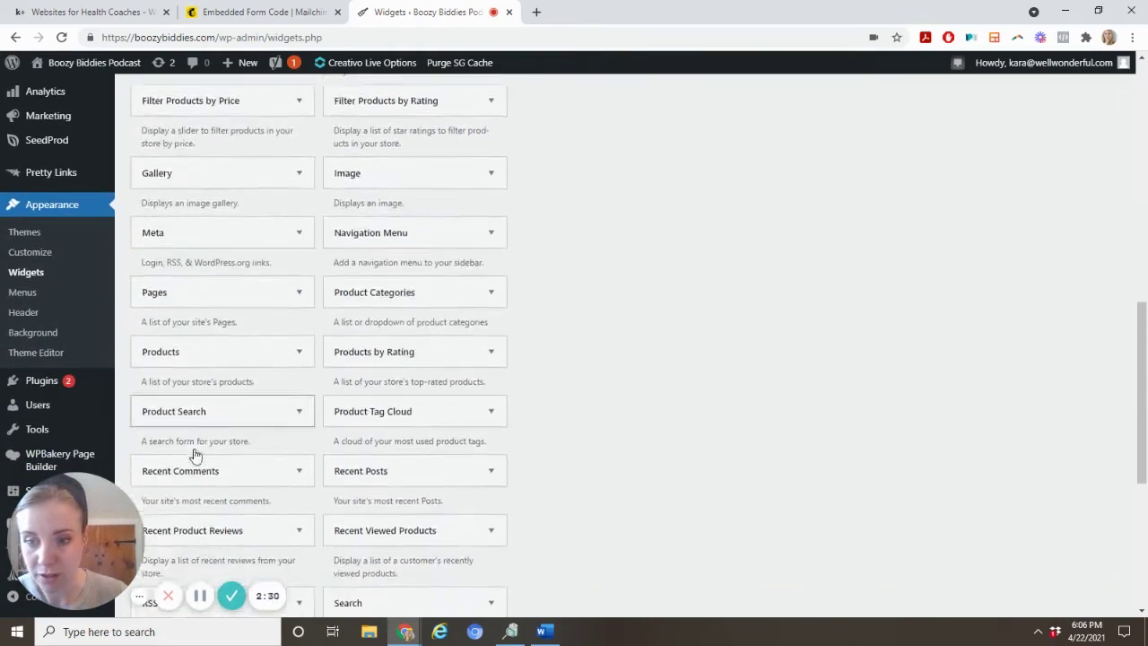
scroll(195, 451, "down", 1)
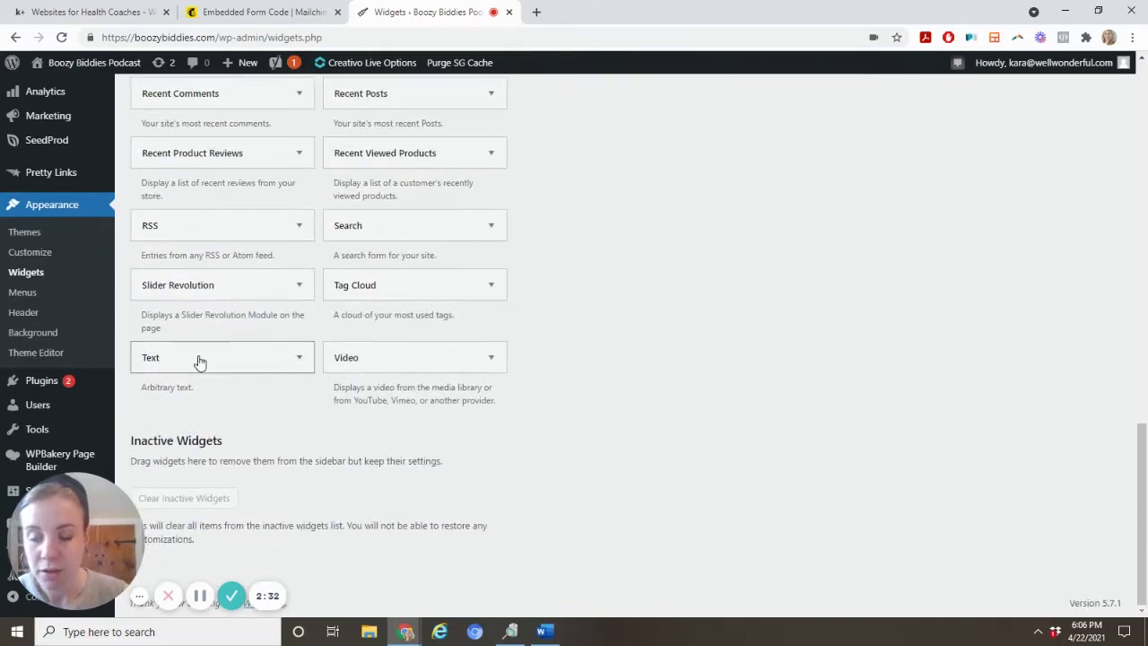
Step: Add a Text widget titled 'Subscribe' to the Footer Sidebar, paste the Mailchimp code as HTML, and save
left_click(201, 358)
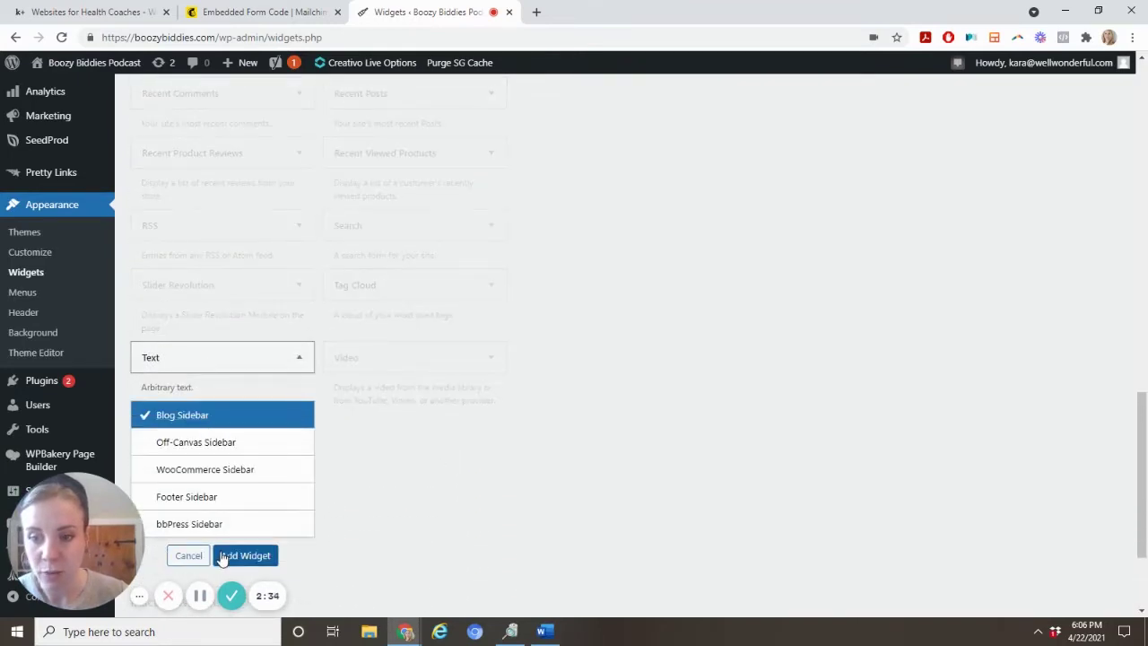
left_click(215, 498)
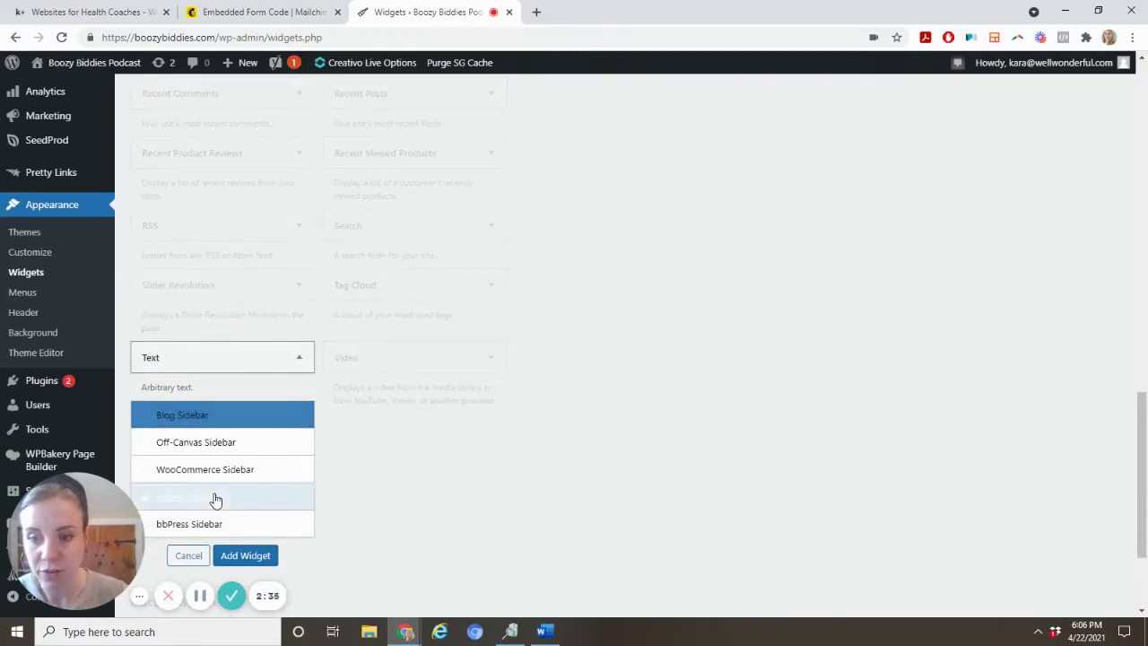
left_click(236, 553)
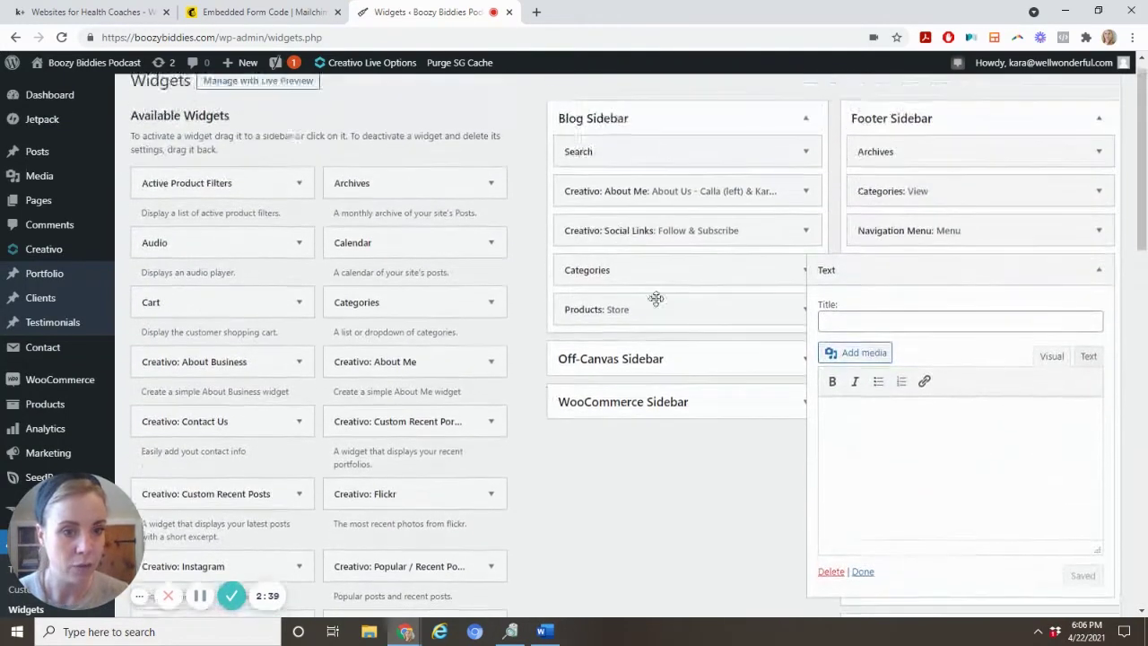
left_click(862, 332)
type("Subscribe")
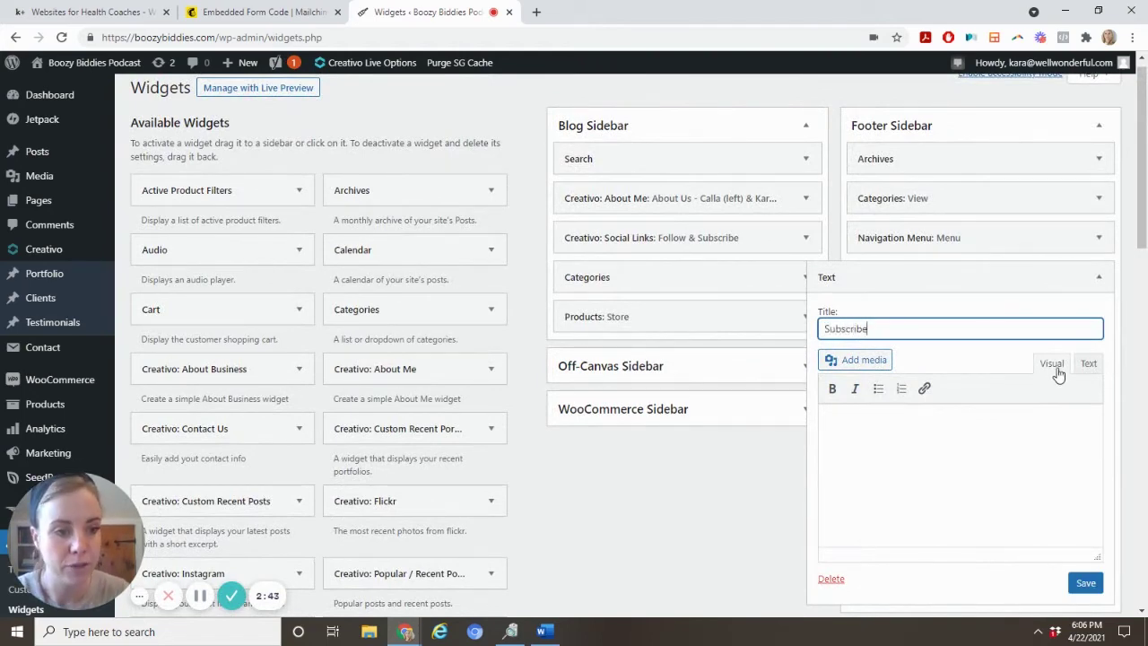
left_click(1087, 365)
left_click(1015, 445)
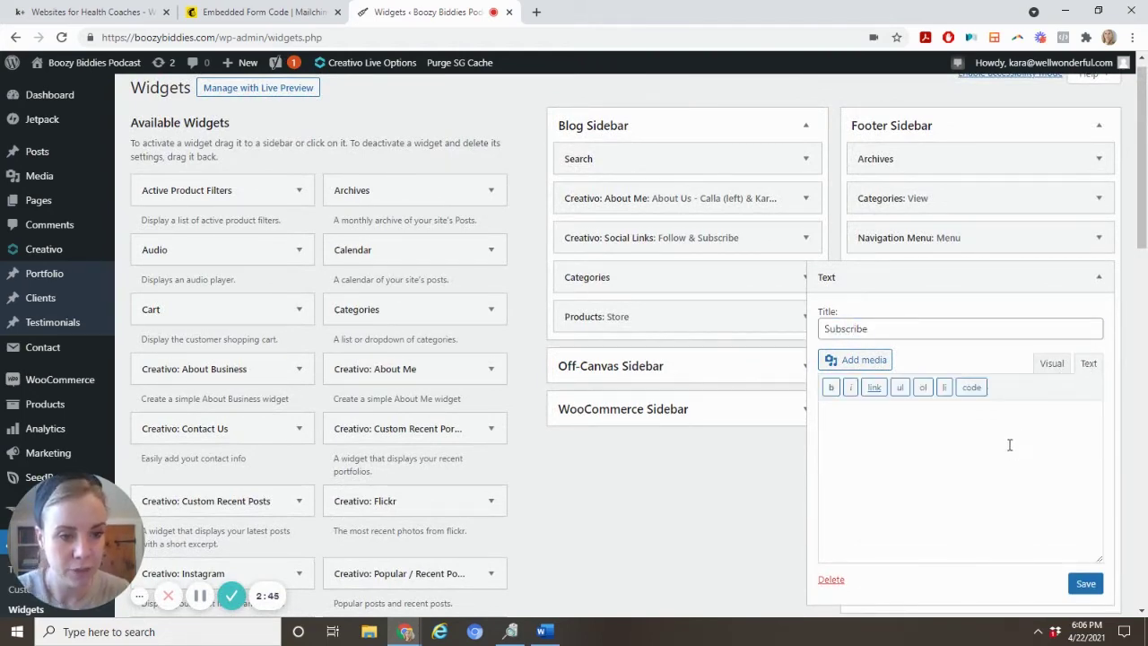
key("ctrl+v")
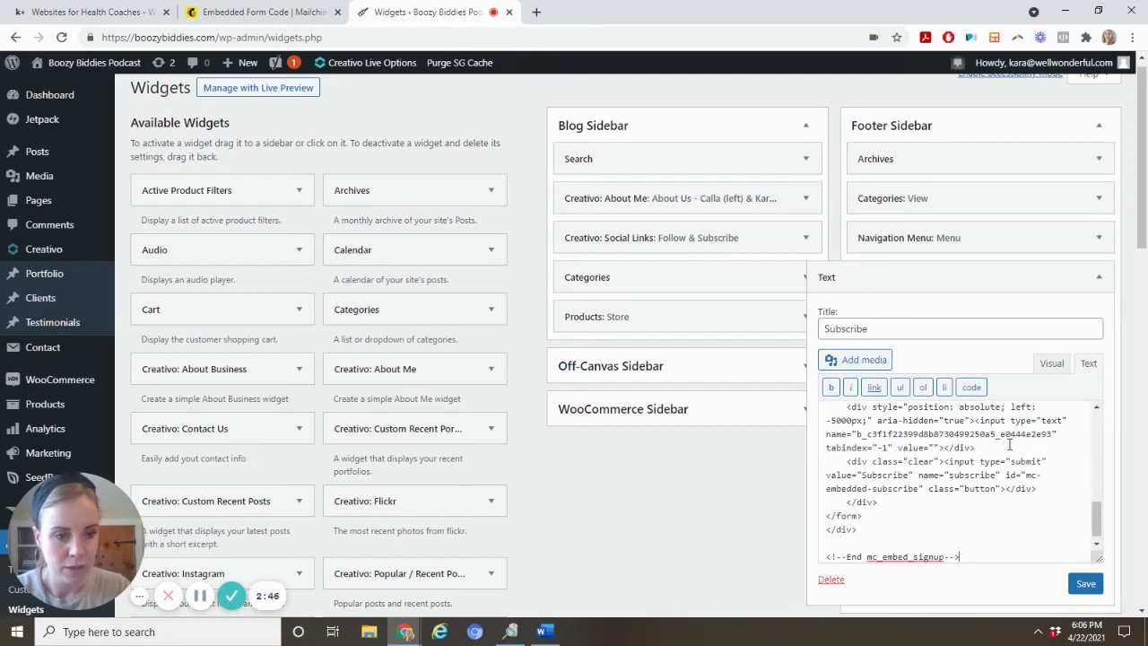
left_click(1081, 586)
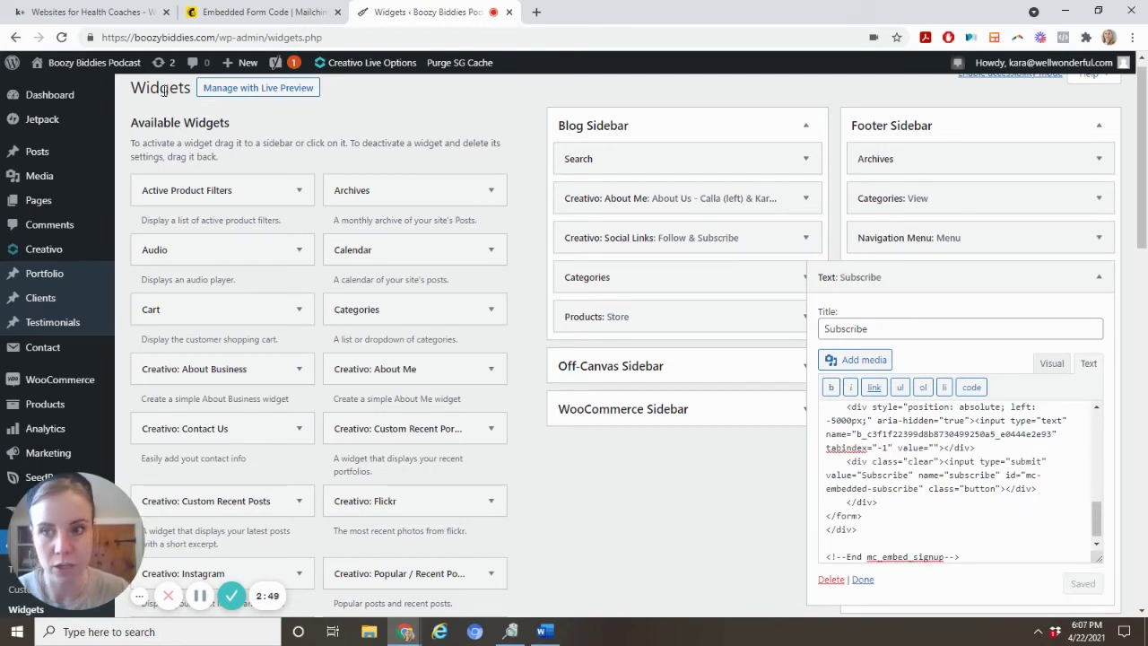
Step: View the live footer, where the Subscribe column shows the email form in a white box
mouse_move(120, 81)
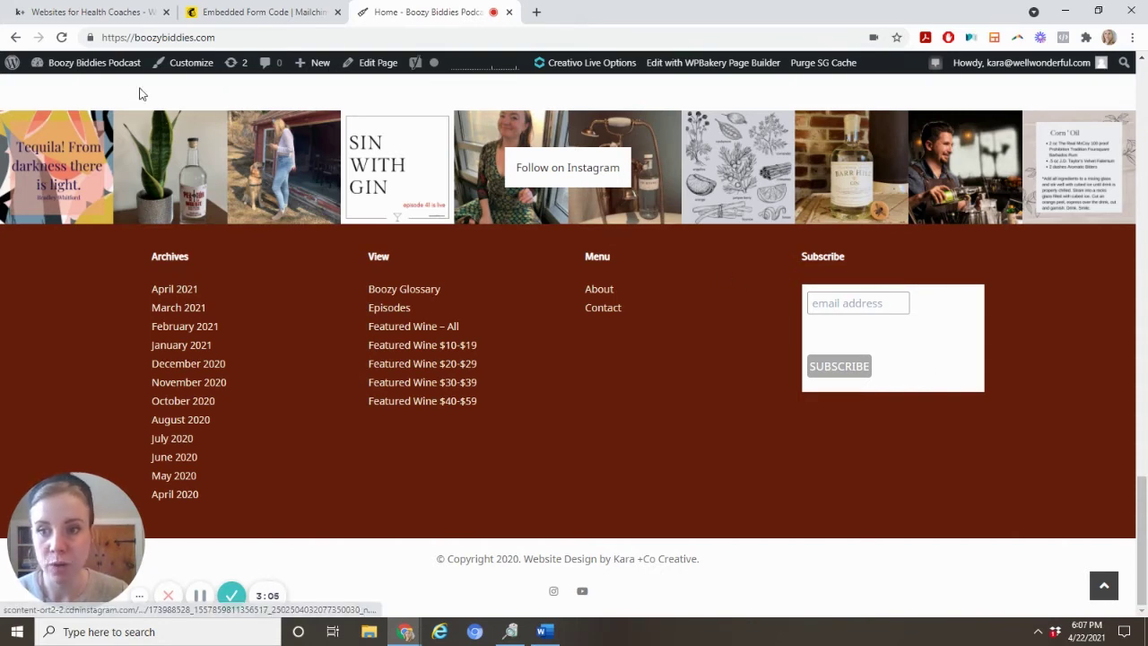
mouse_move(103, 67)
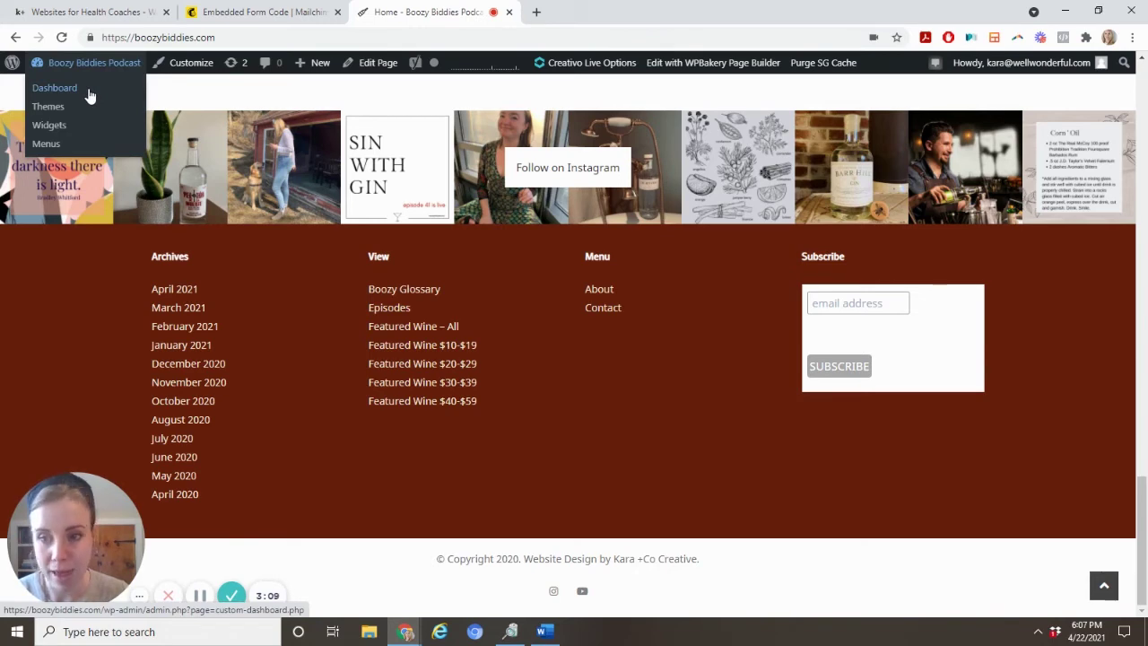
Step: Open the Footer Sidebar's Subscribe Text widget and show its HTML code
left_click(49, 125)
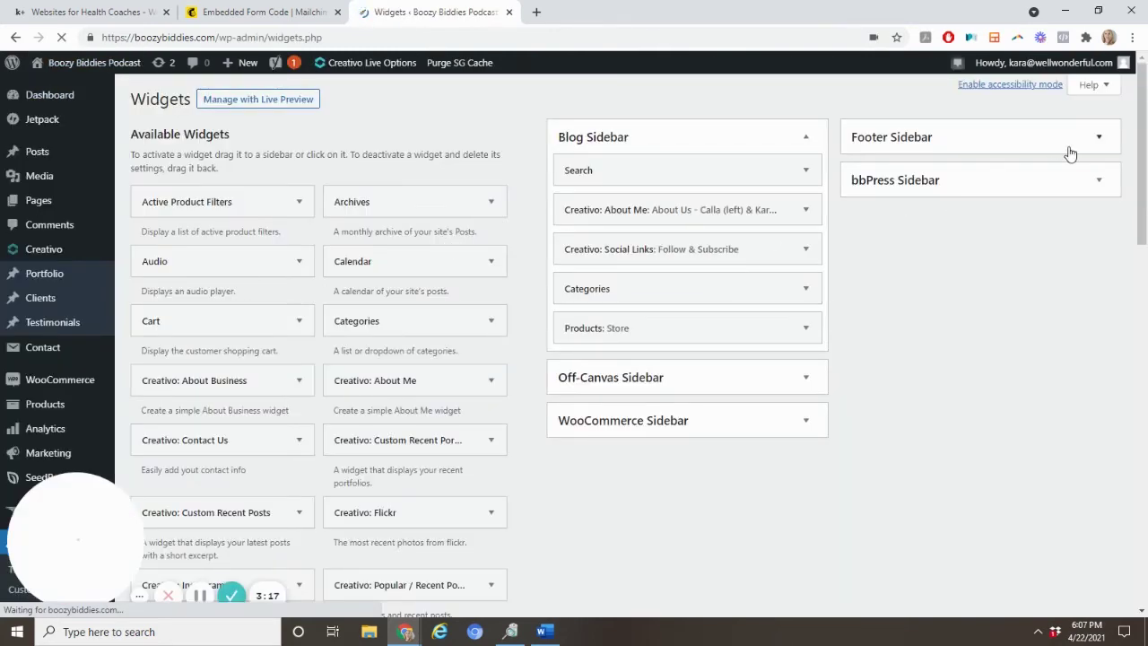
left_click(1098, 142)
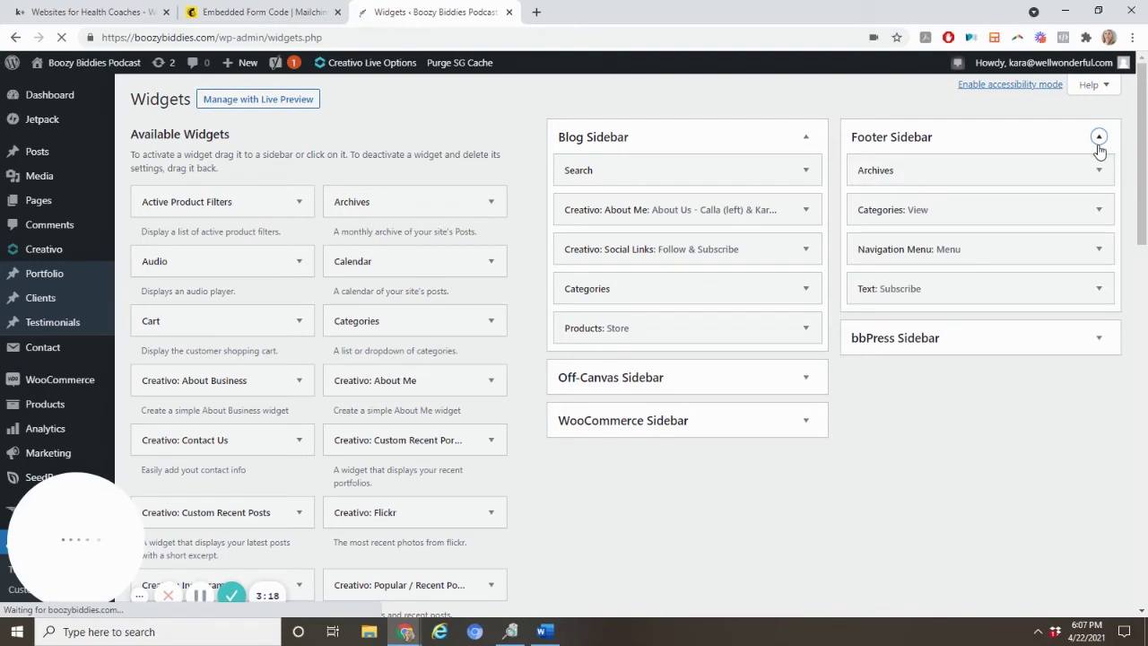
left_click(1099, 290)
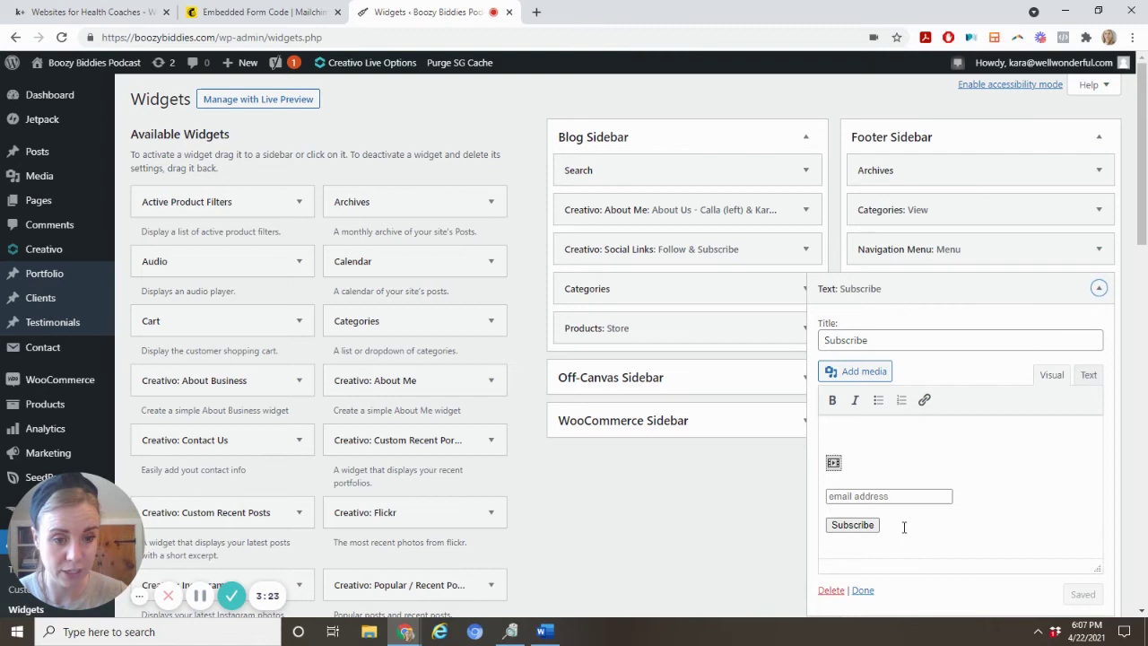
left_click(1086, 375)
scroll(1052, 437, "down", 2)
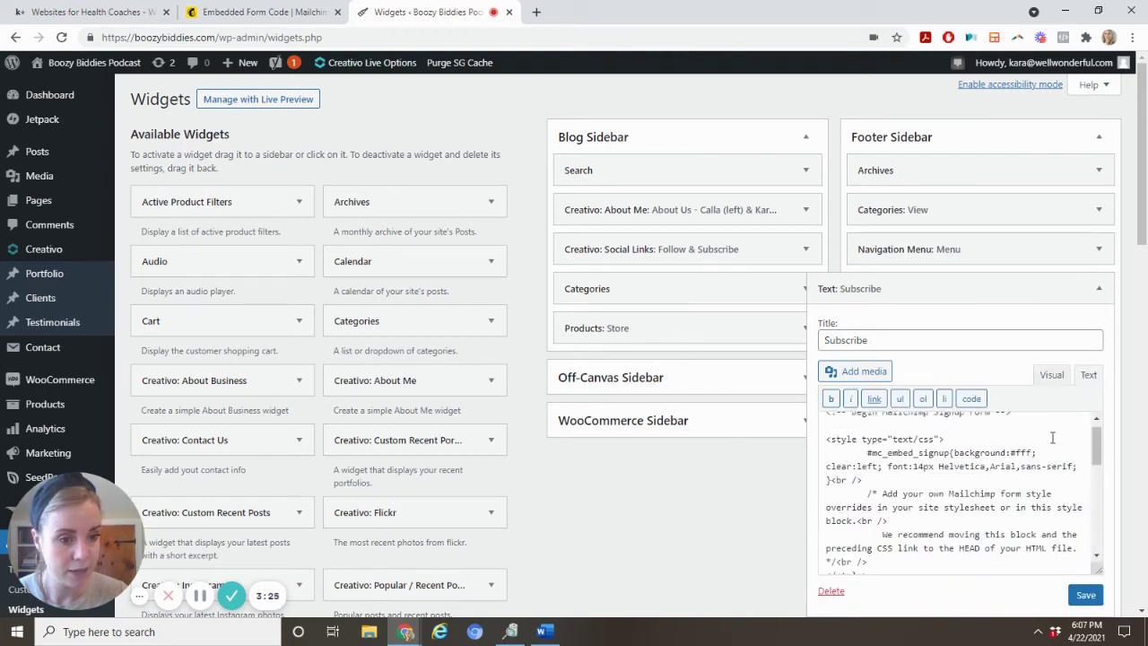
scroll(1052, 437, "up", 2)
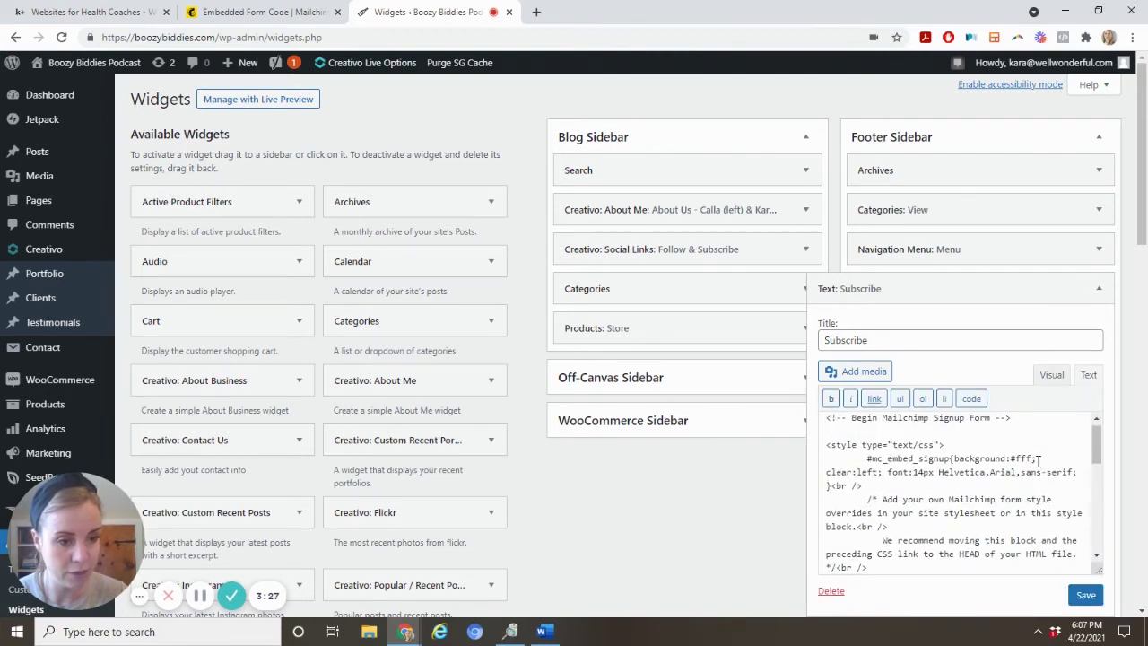
Step: Change the form's background:#fff to background:none and save the widget
left_click_drag(1034, 458, 866, 464)
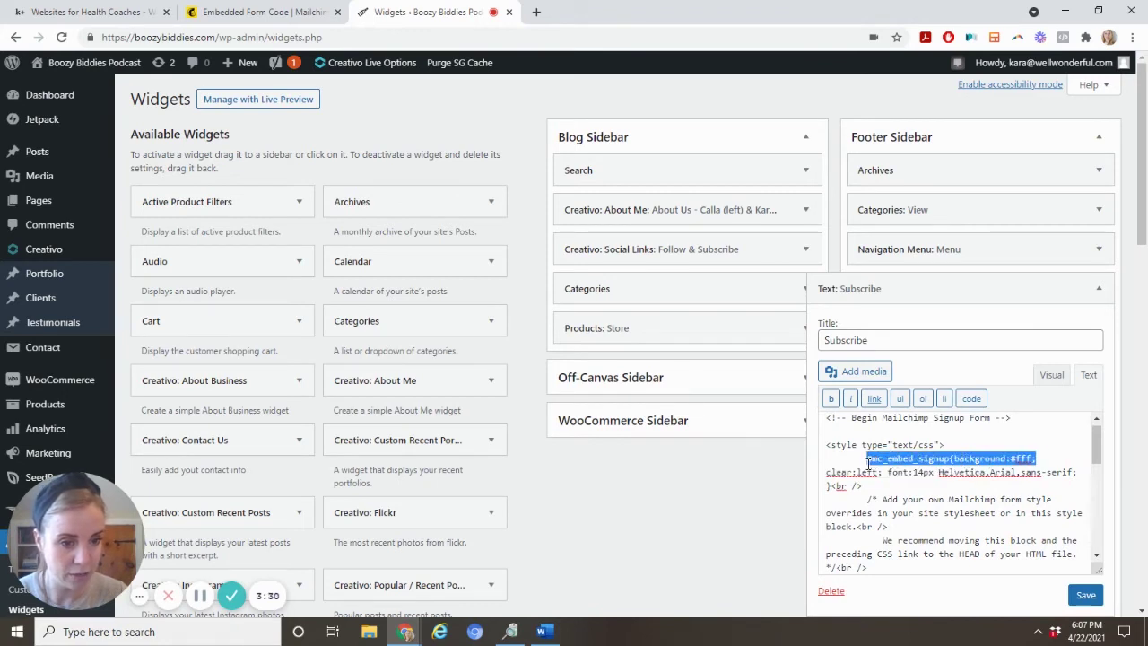
left_click(1037, 458)
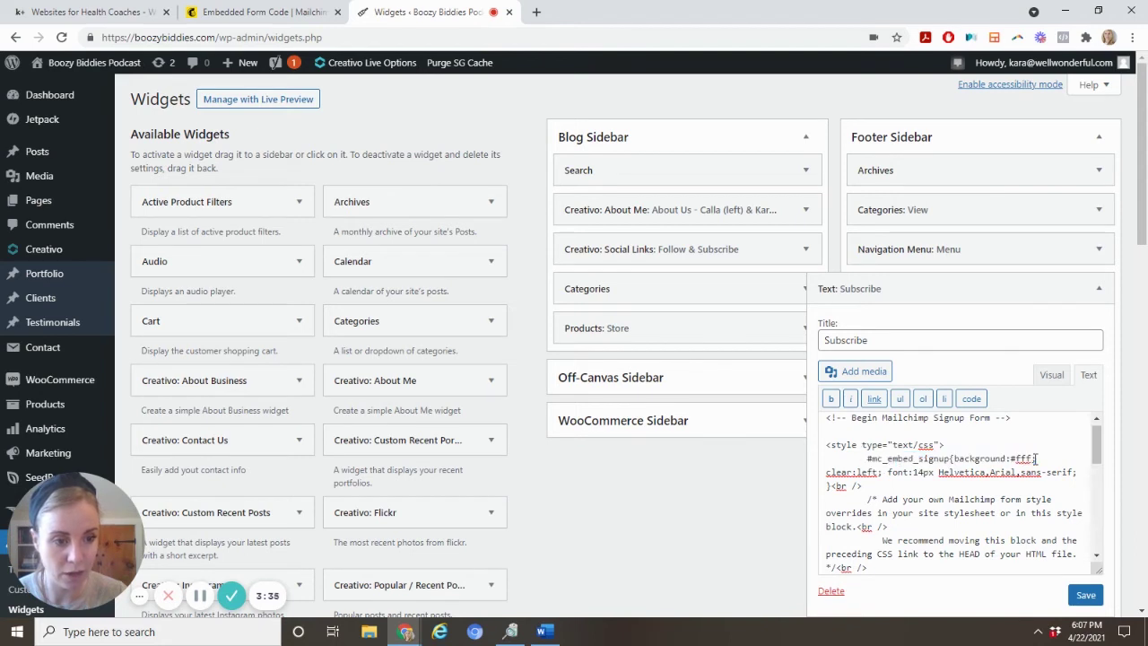
key("BackSpace")
key("BackSpace")
key("BackSpace")
key("BackSpace")
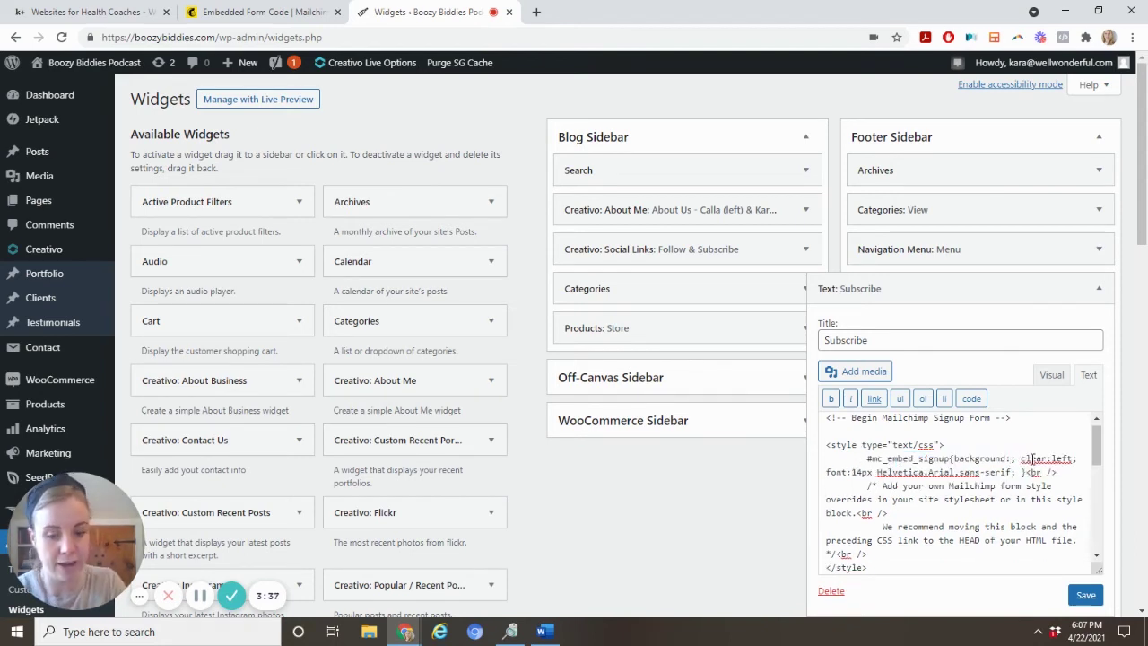
type("none")
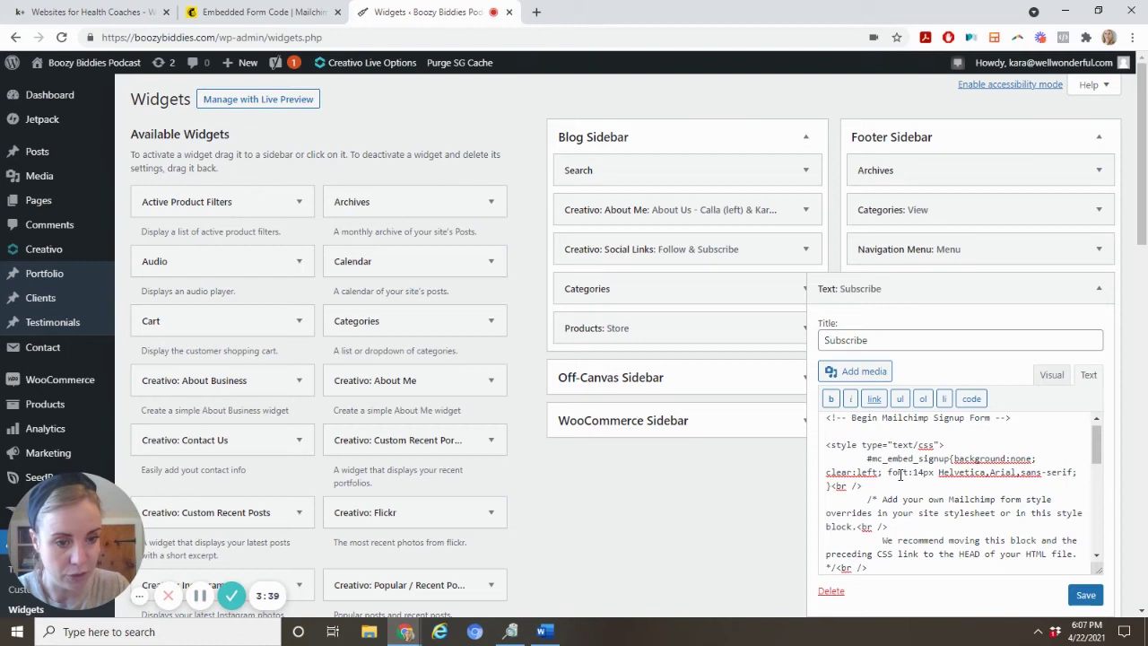
left_click_drag(861, 461, 1024, 461)
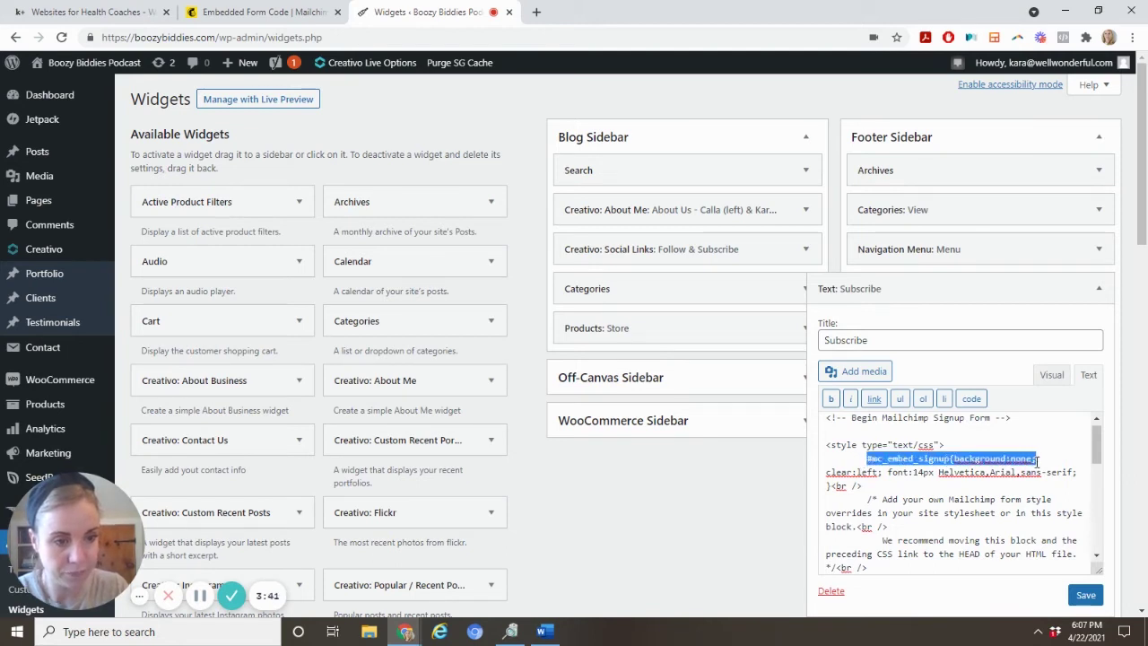
scroll(1041, 462, "down", 5)
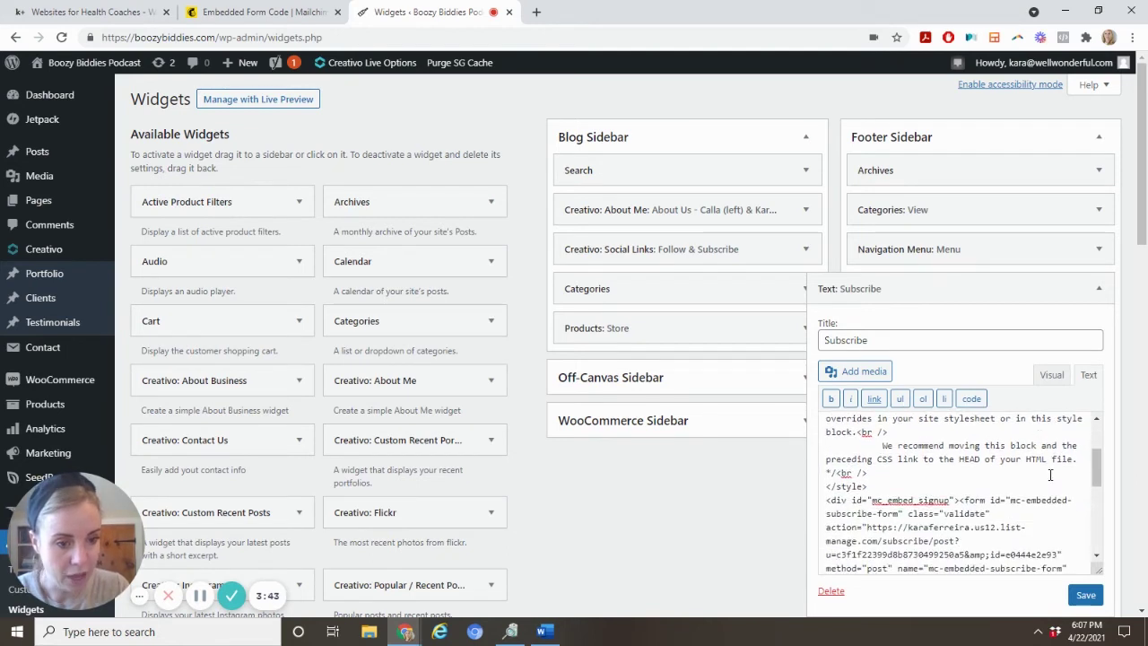
scroll(1051, 474, "down", 4)
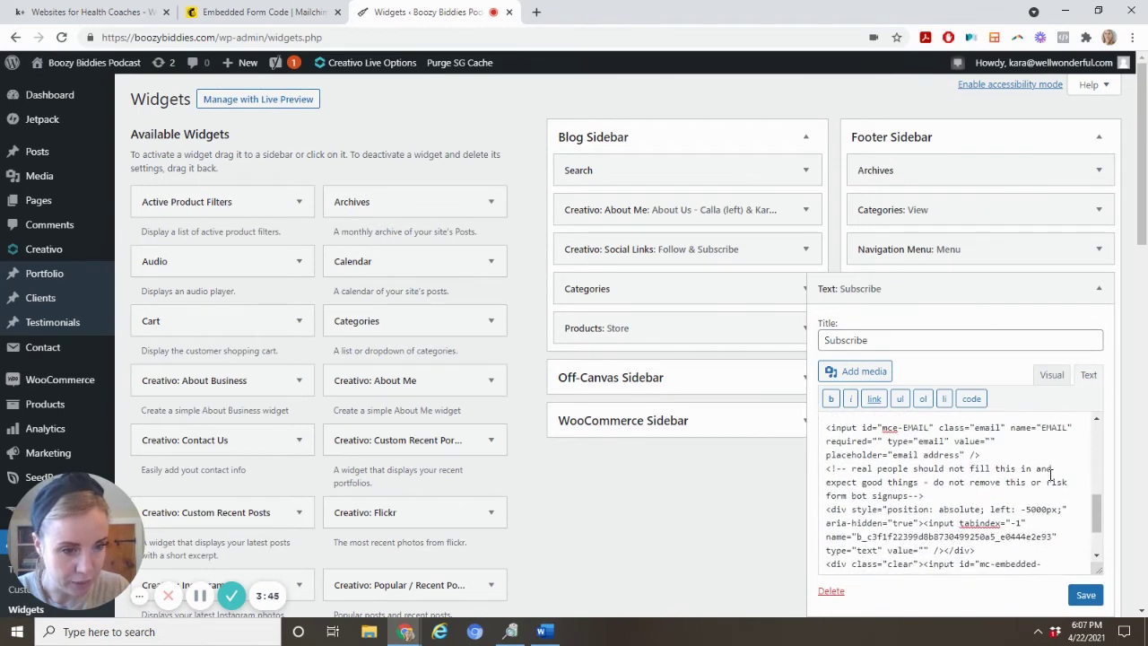
scroll(1051, 474, "down", 2)
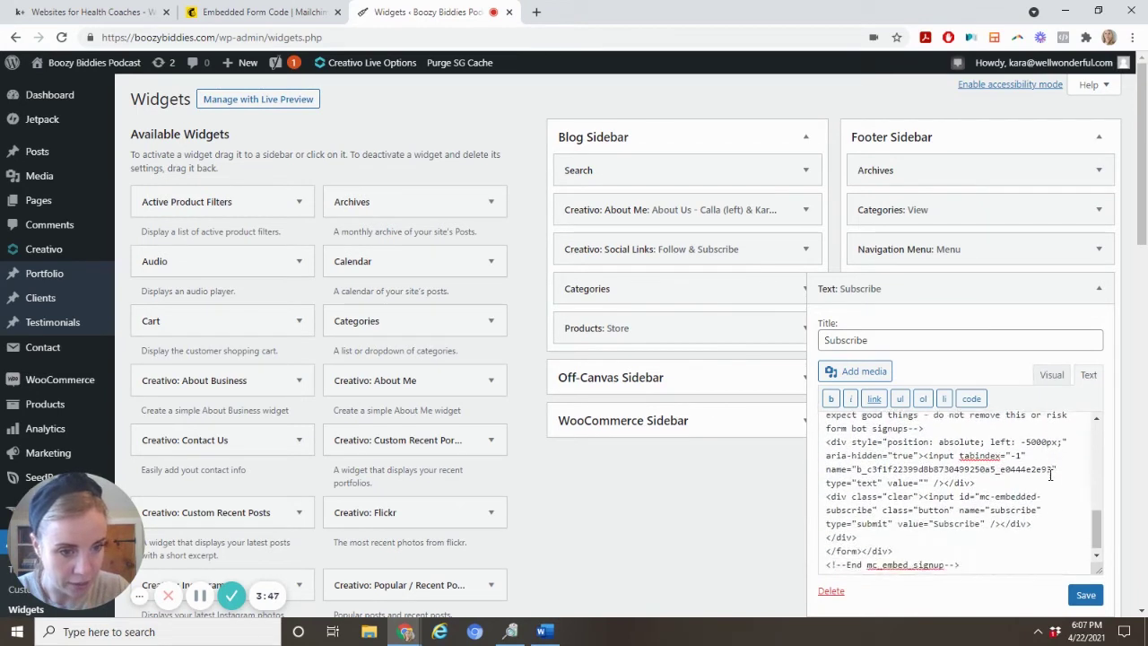
mouse_move(1098, 547)
left_mouse_down()
mouse_move(1111, 448)
mouse_move(1101, 551)
left_mouse_up()
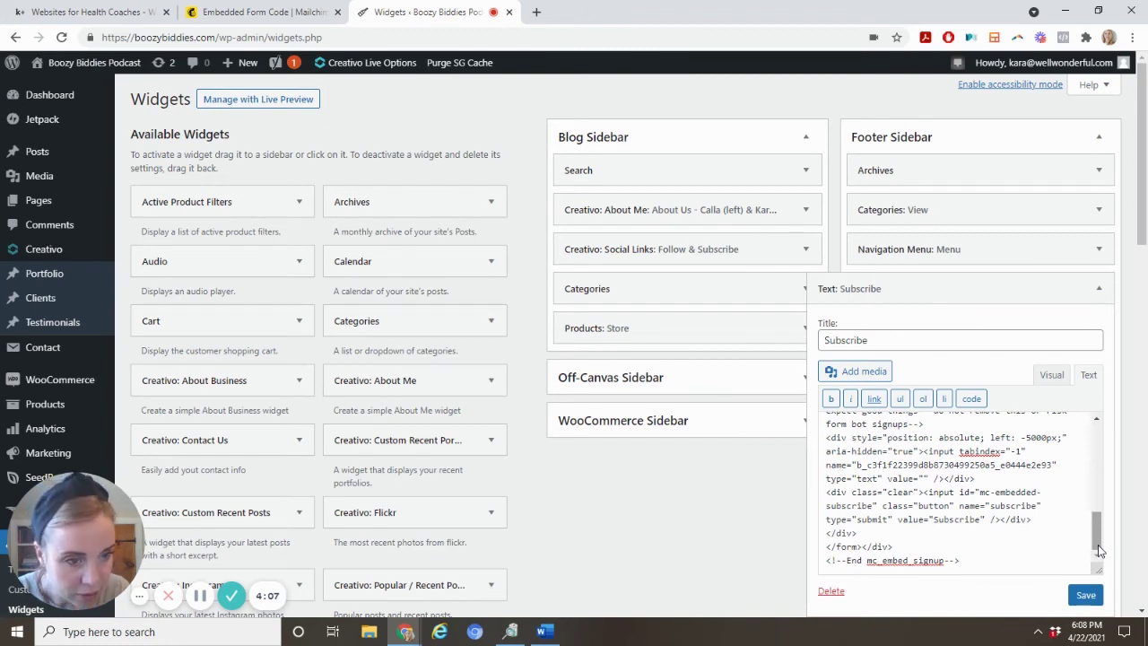
left_click(1086, 598)
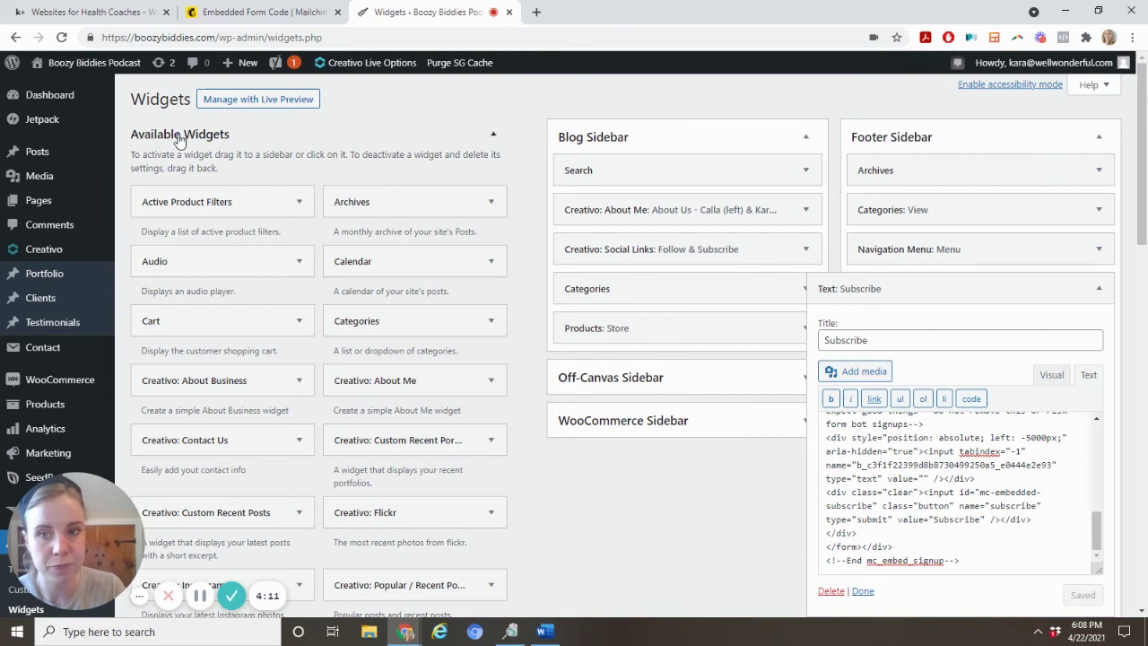
mouse_move(81, 59)
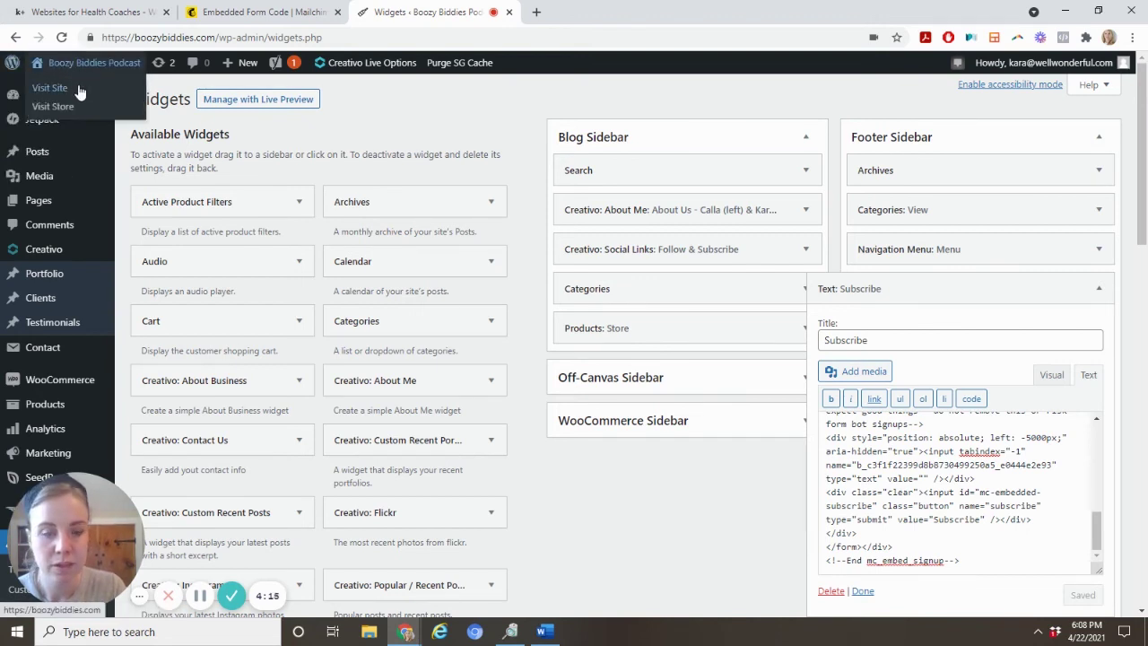
Step: Visit the live site and scroll to the footer to see the Subscribe form on dark red
left_click(79, 89)
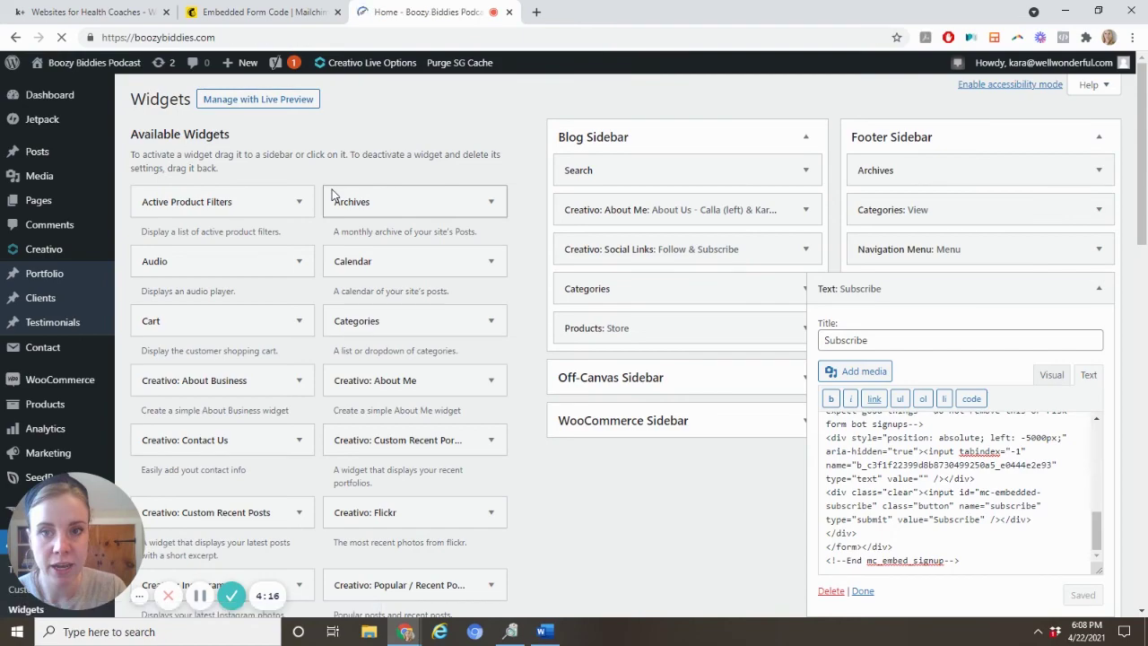
scroll(333, 197, "down", 10)
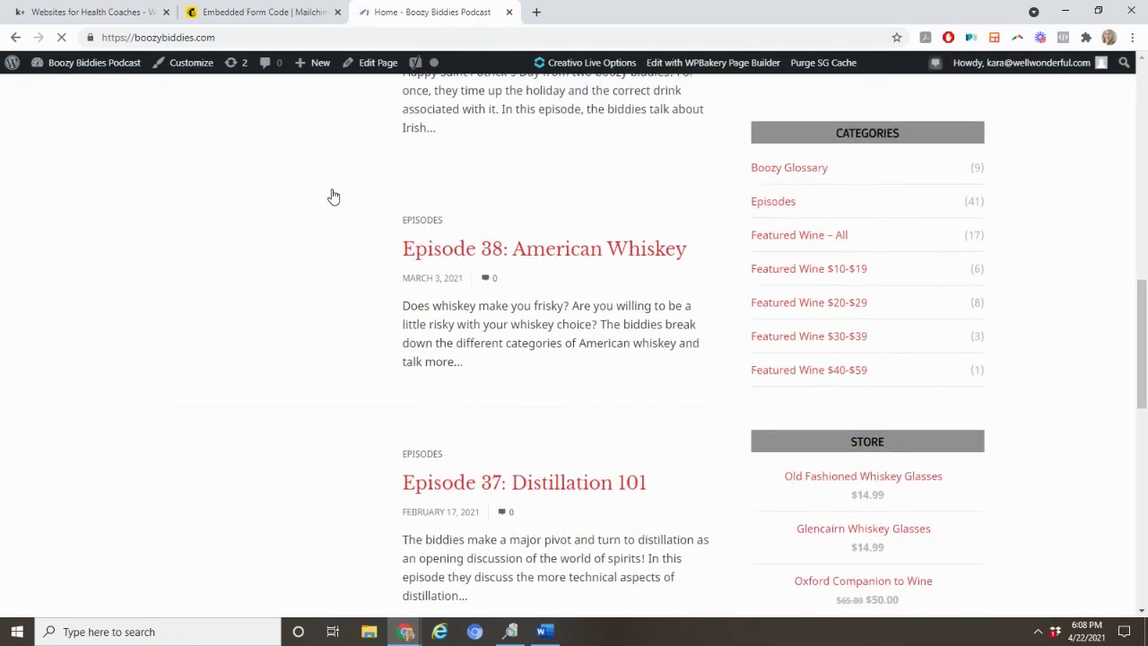
scroll(333, 197, "down", 6)
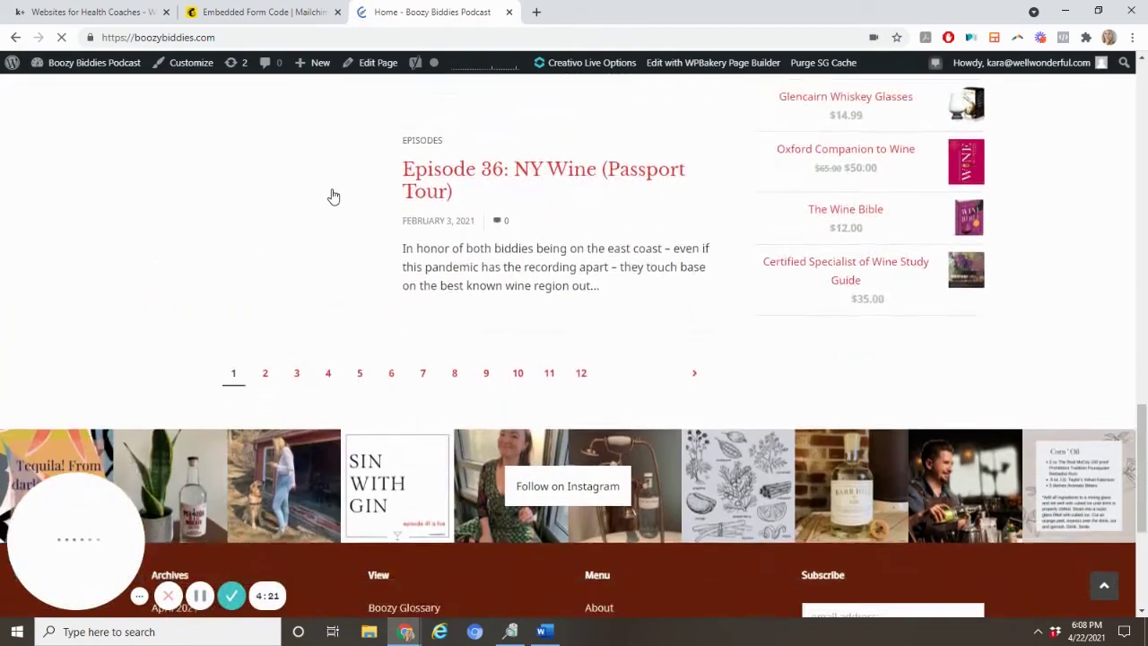
scroll(333, 196, "down", 3)
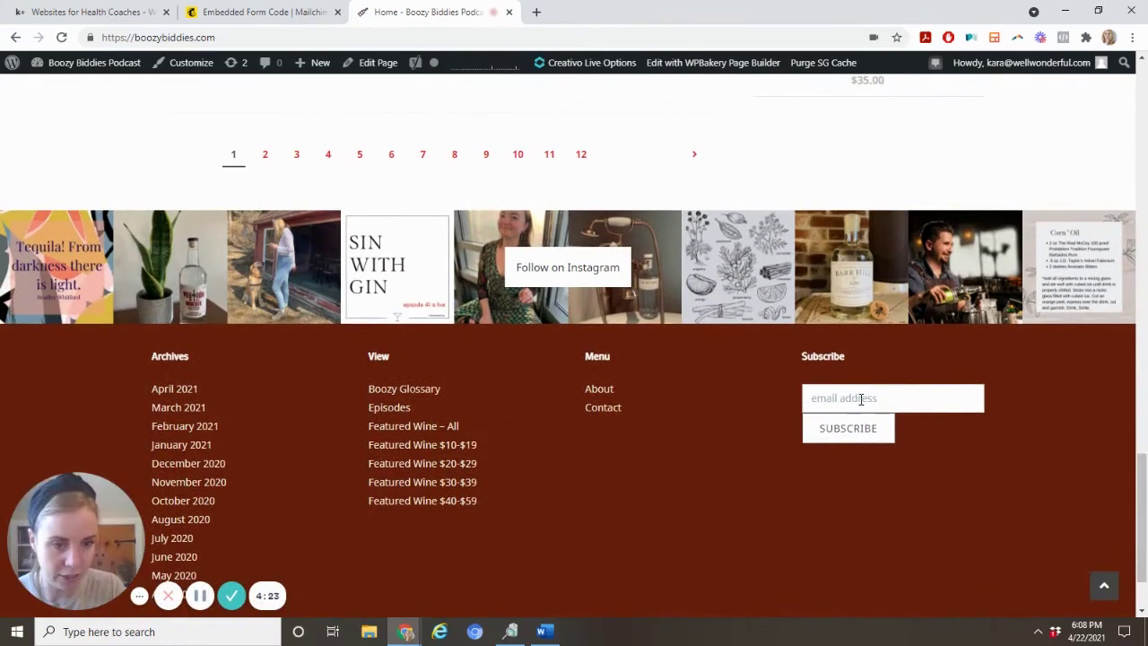